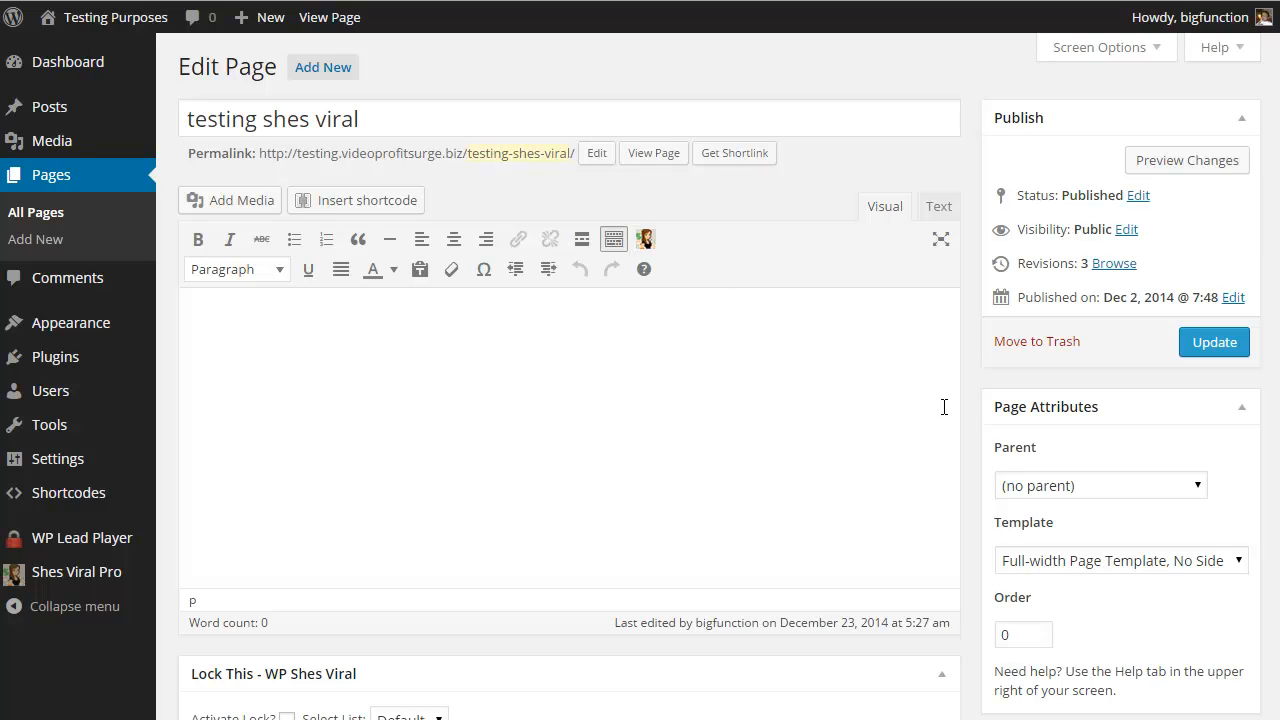
Step: Look over the Lock This - WP Shes Viral settings and the unlock message below the page editor
scroll(970, 415, down, 5)
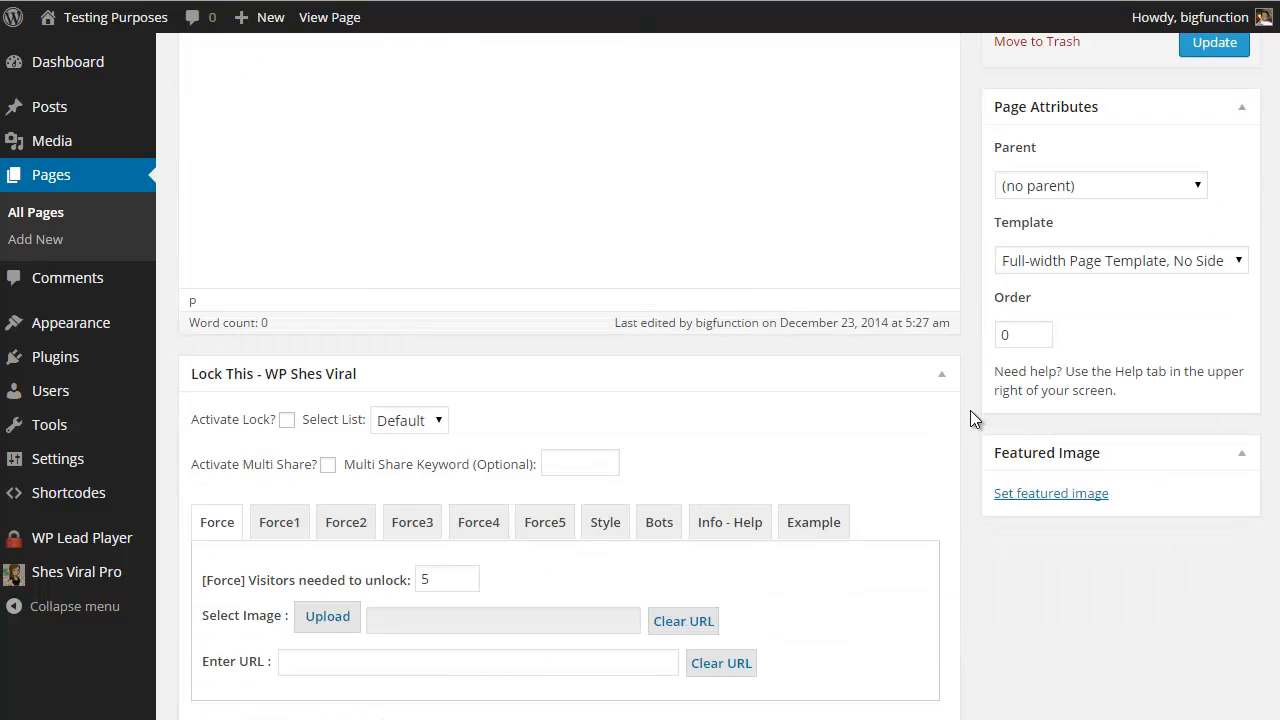
scroll(970, 410, down, 1)
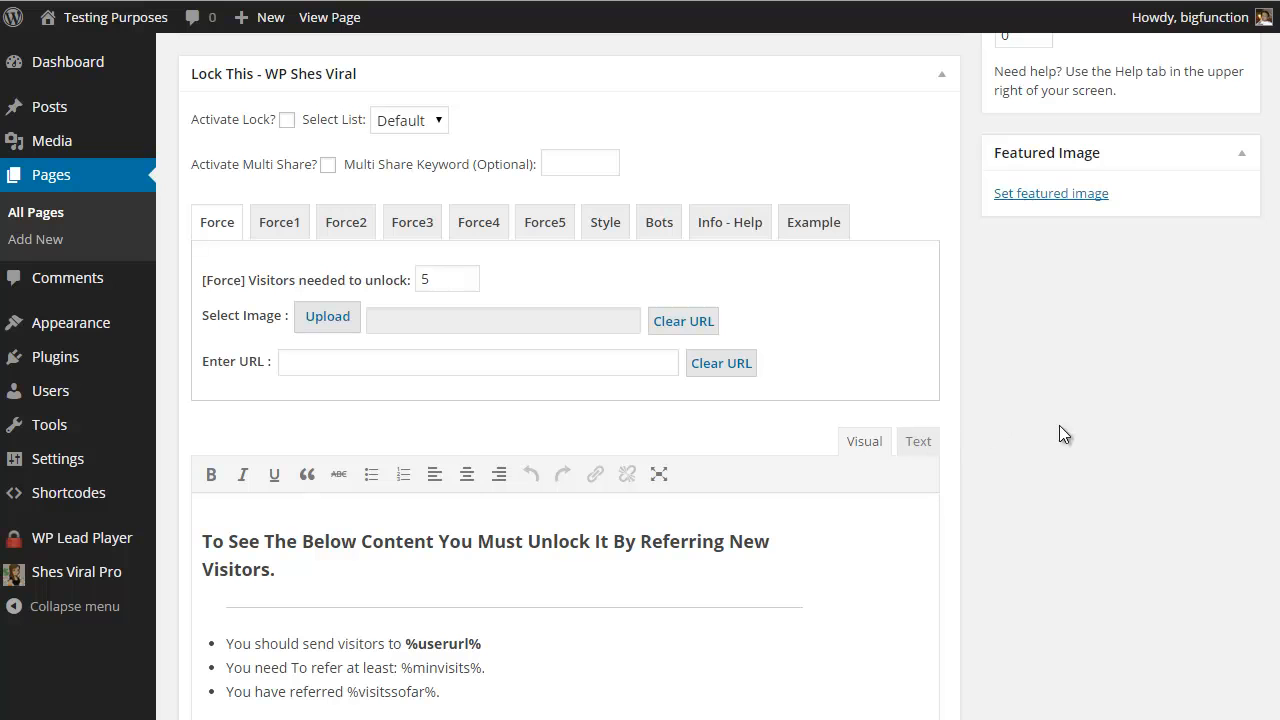
scroll(1036, 426, down, 2)
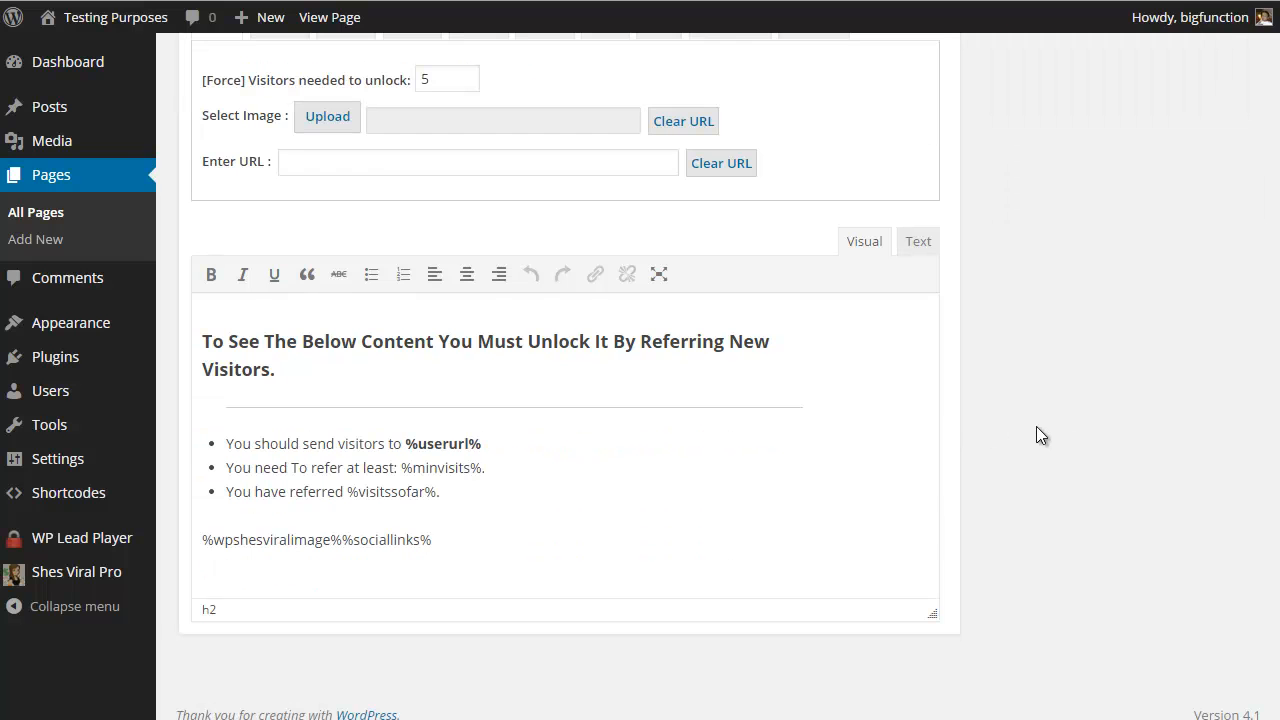
scroll(1036, 426, up, 4)
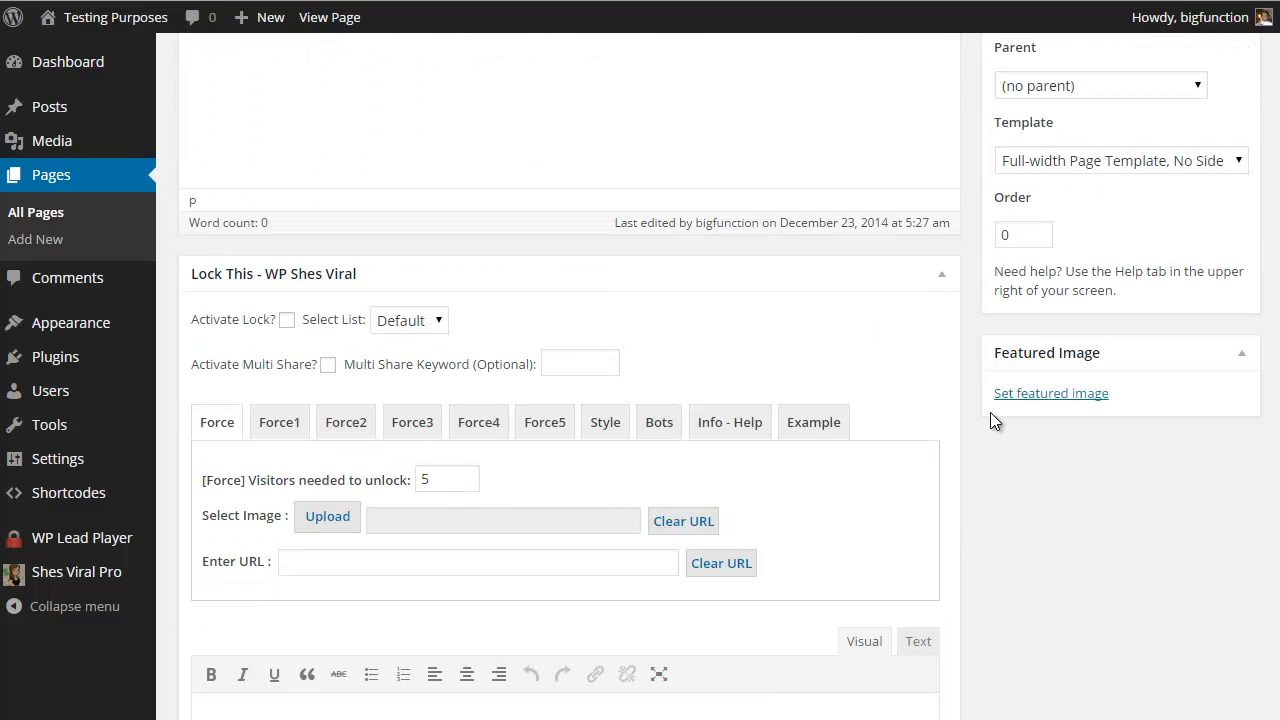
scroll(990, 413, up, 3)
scroll(989, 415, up, 1)
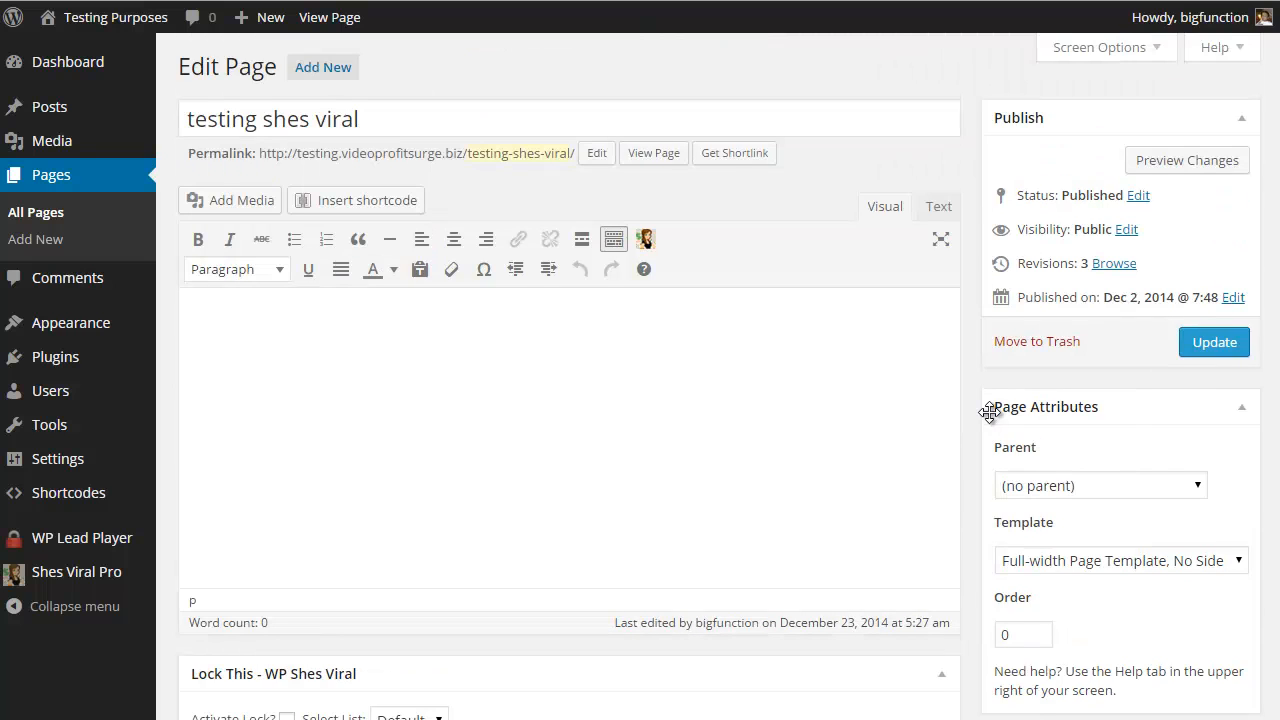
Step: Insert the WP Shes Viral Force shortcode into the empty page body
click(645, 241)
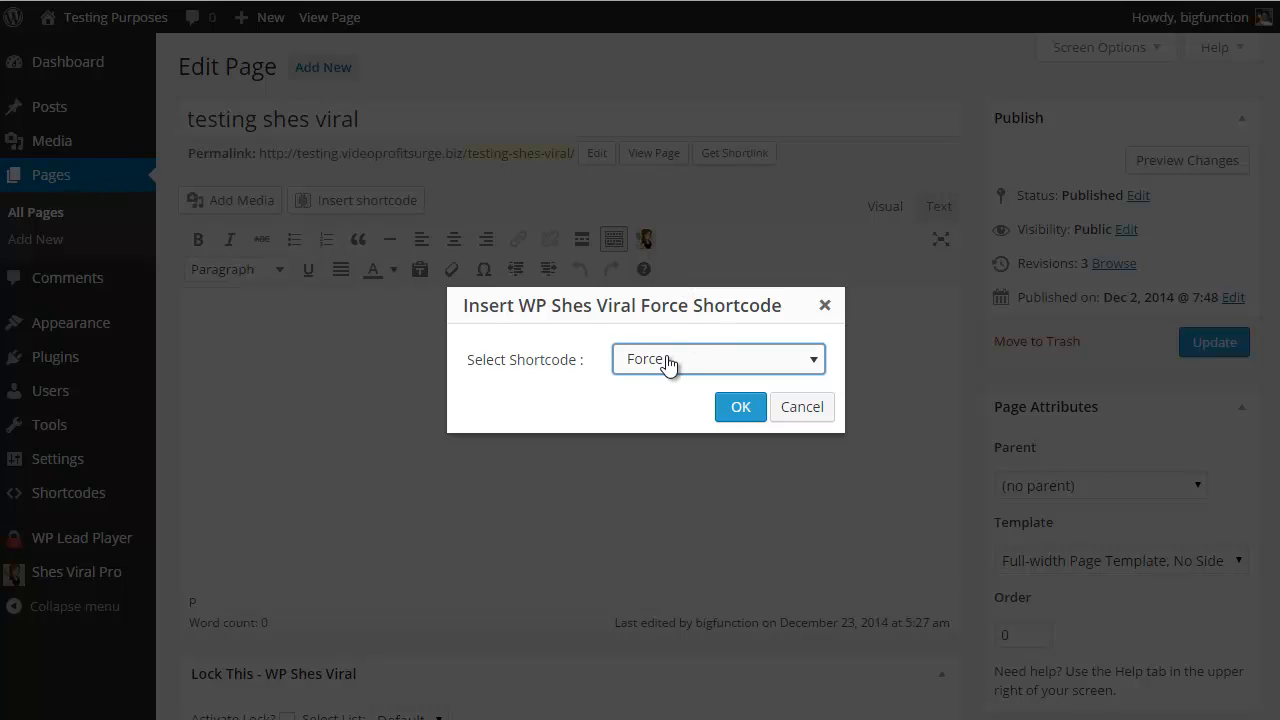
click(811, 367)
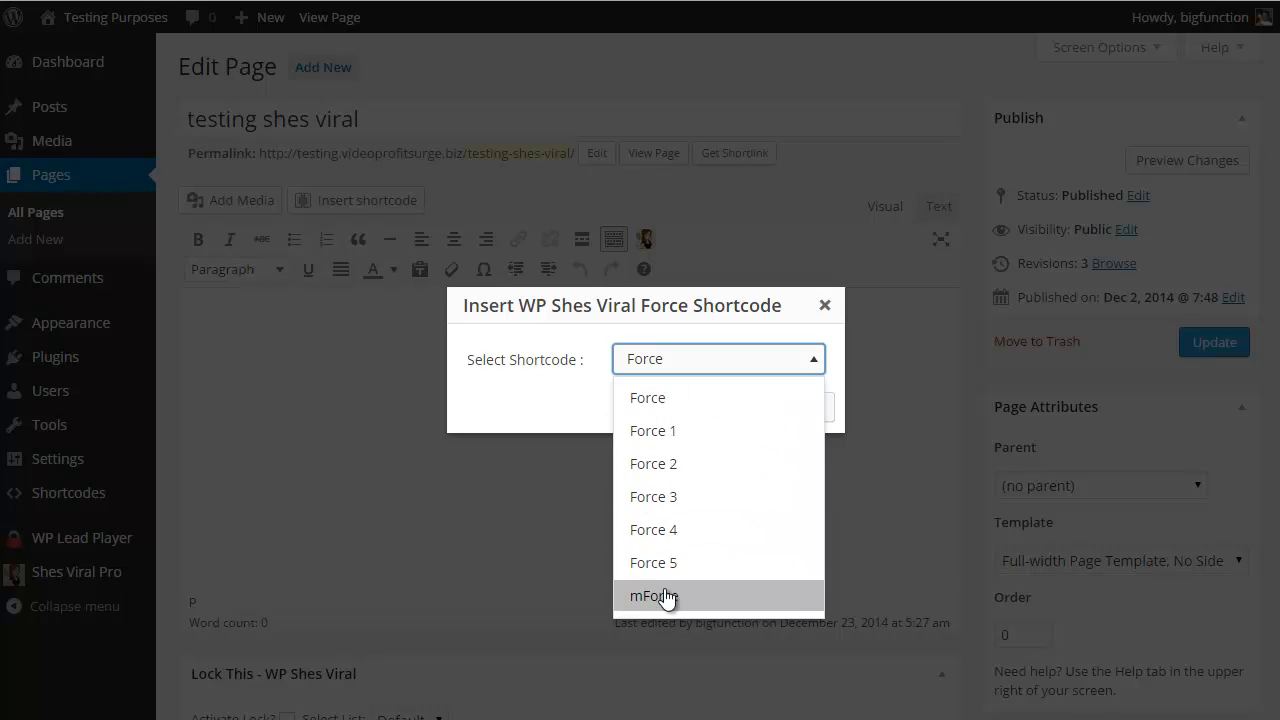
click(645, 399)
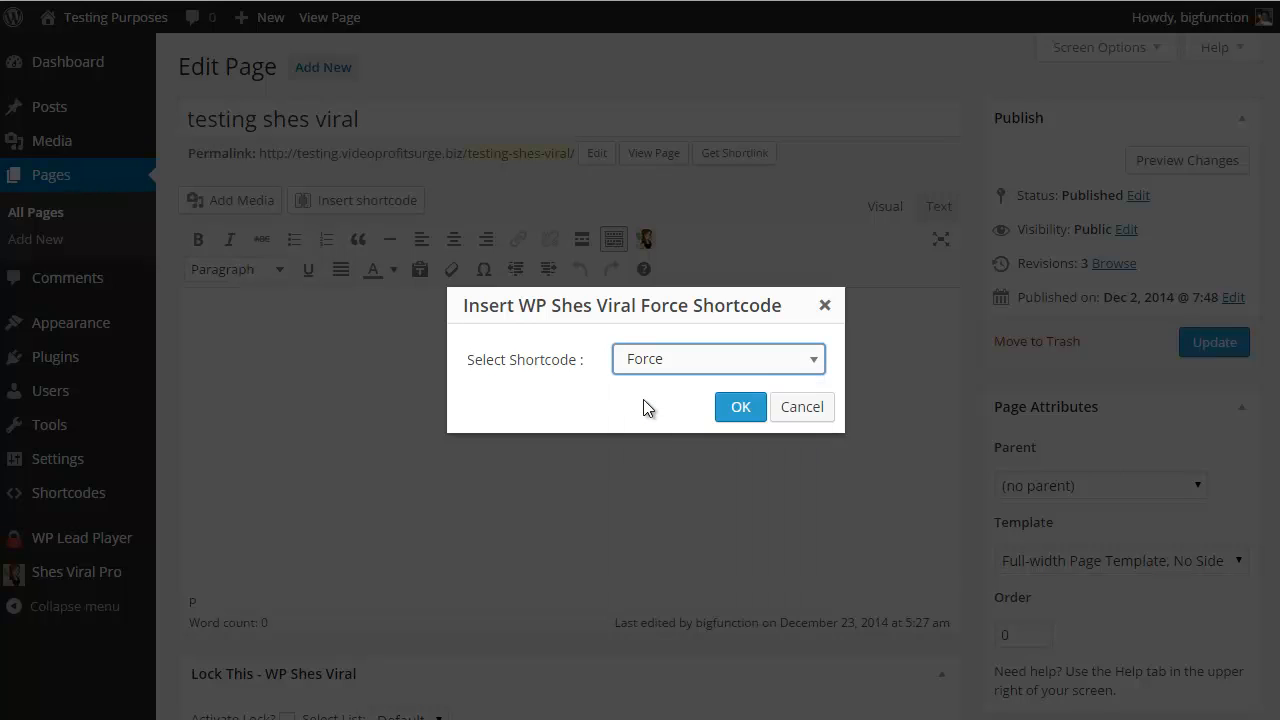
click(746, 407)
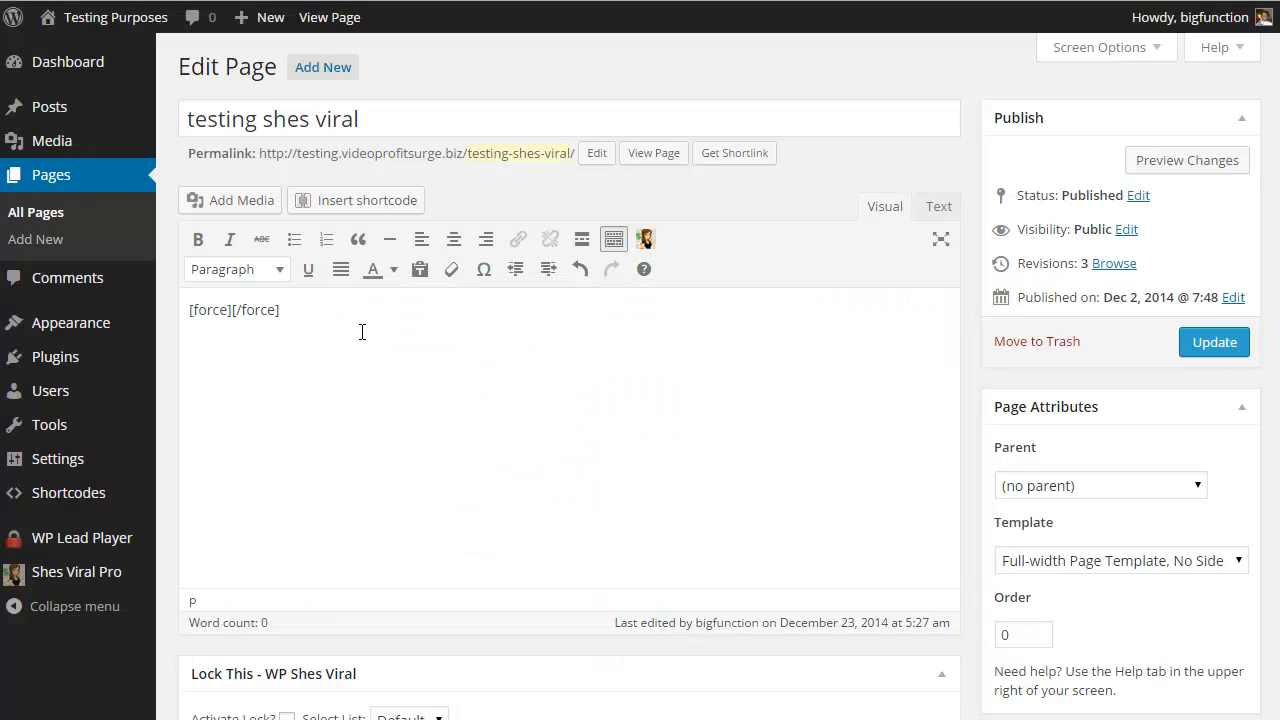
Step: Paste the text "should be placed here" between the opening and closing force tags, and highlight the closing tag
click(232, 311)
right_click(232, 311)
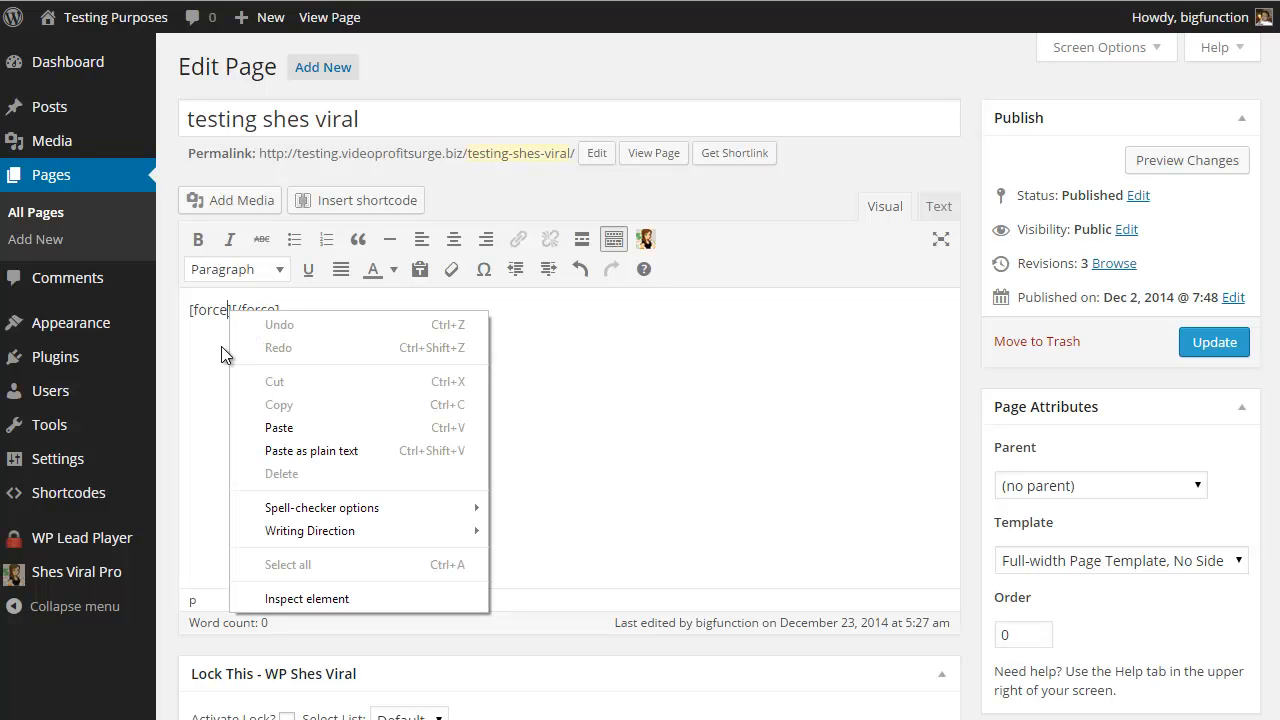
click(221, 346)
click(230, 310)
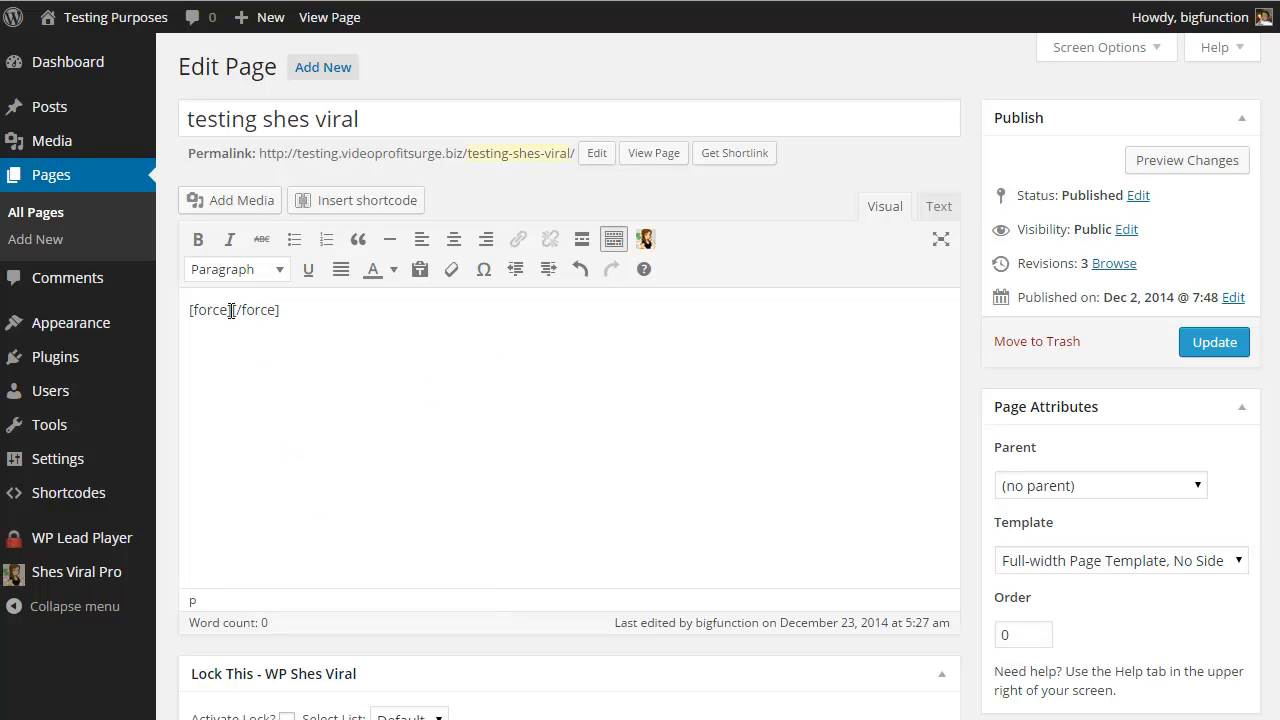
right_click(232, 311)
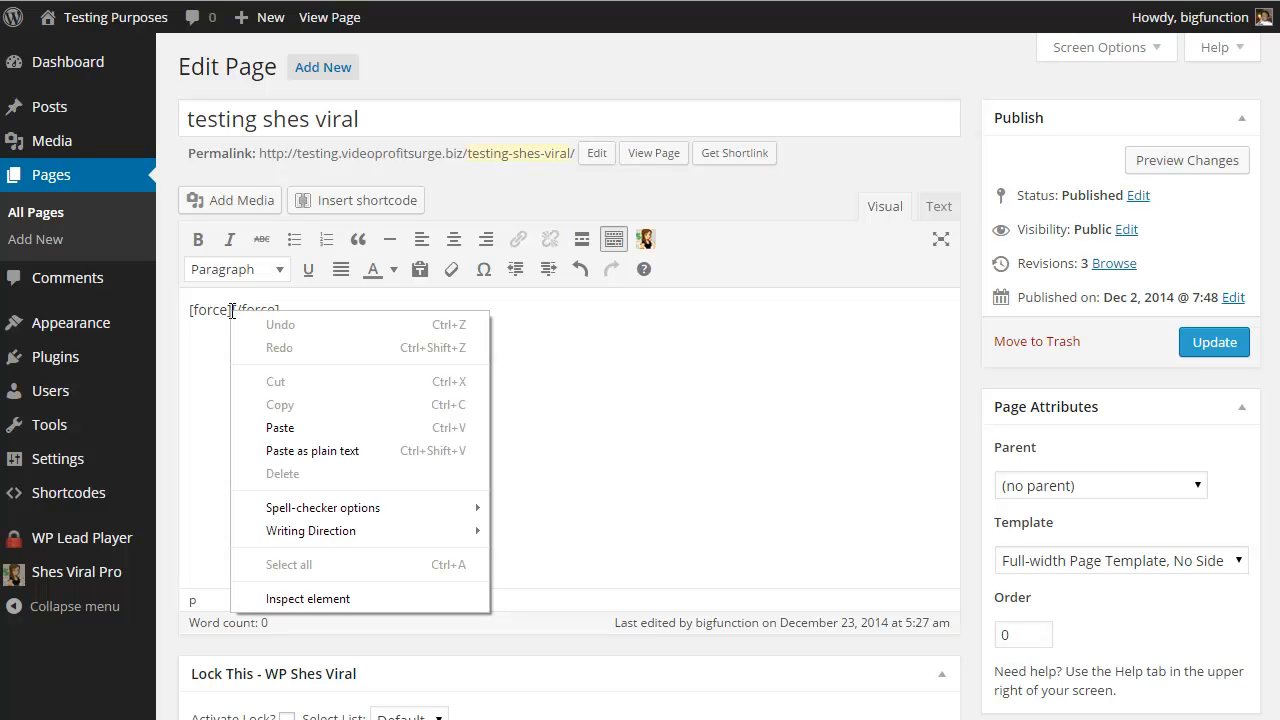
click(285, 422)
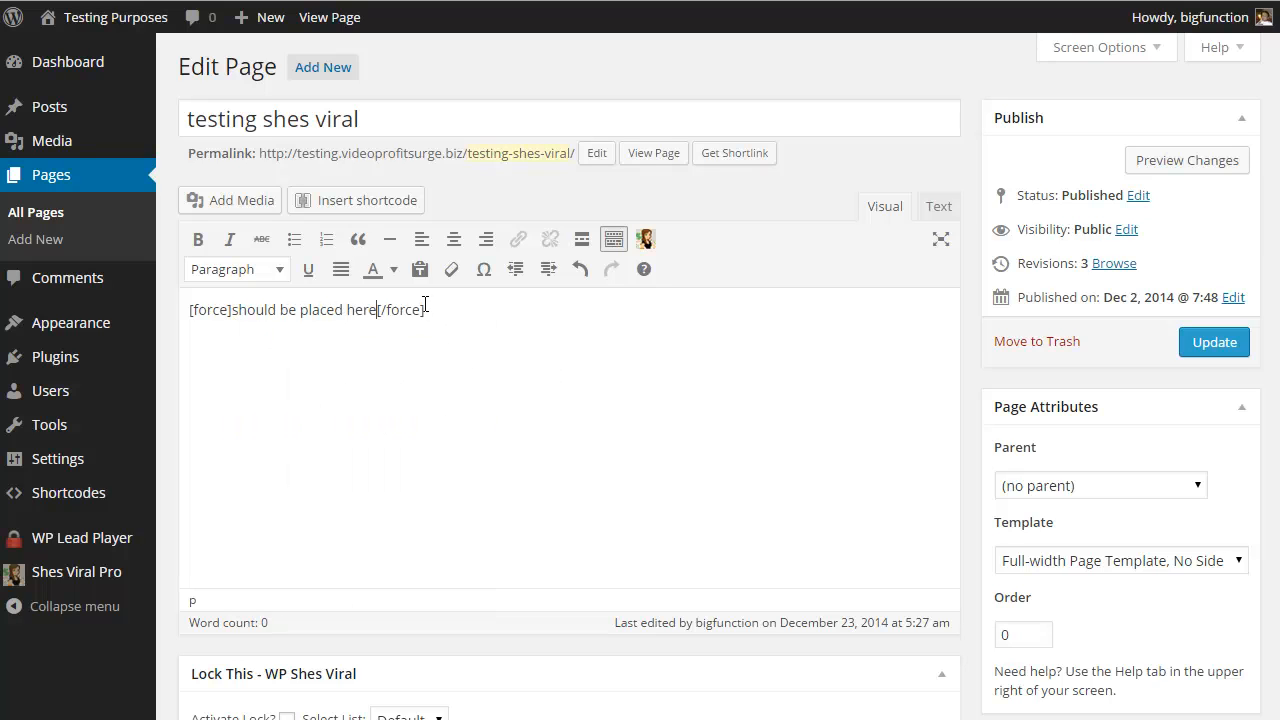
drag(426, 310, 378, 312)
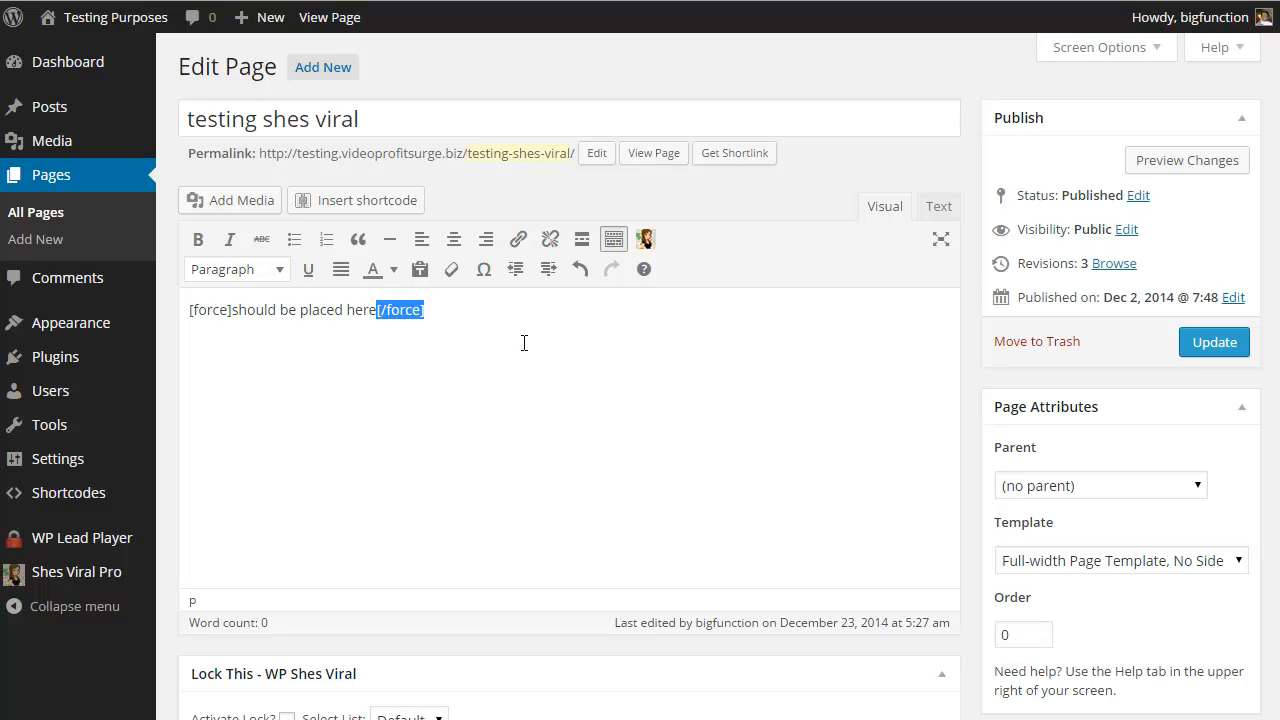
Step: Activate the WP Shes Viral lock for this page
scroll(521, 344, down, 2)
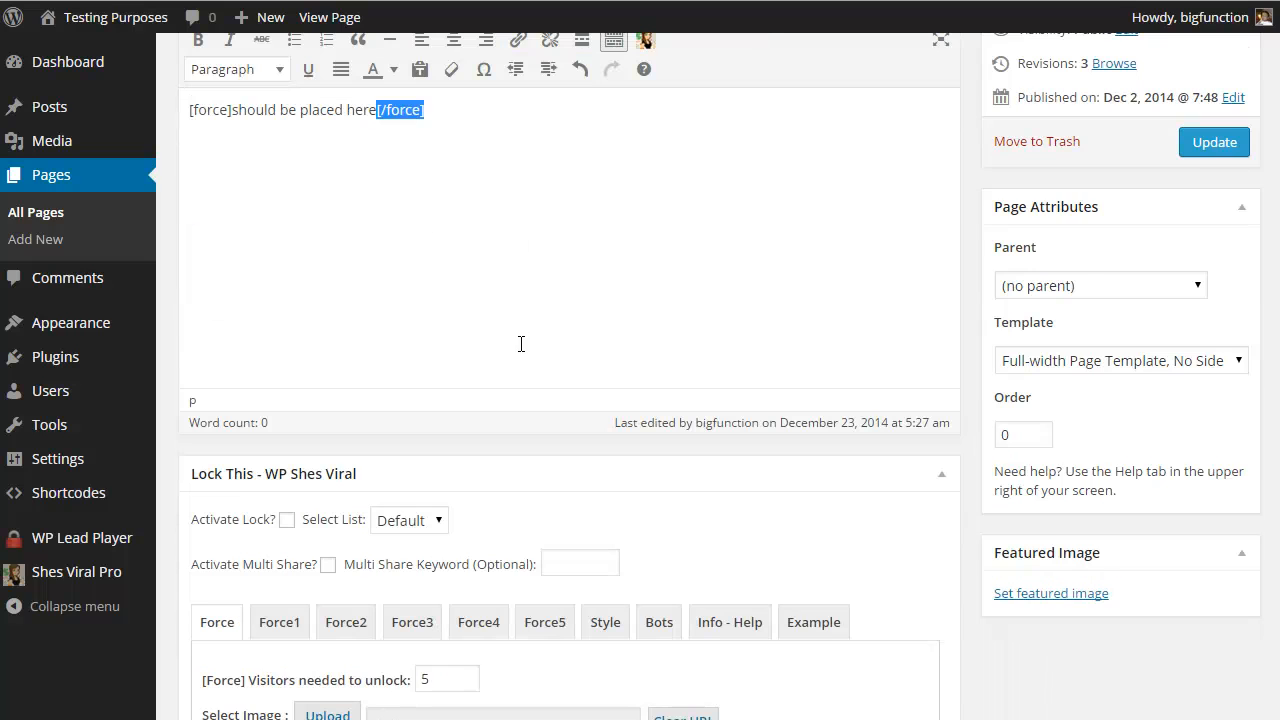
click(287, 520)
click(607, 354)
scroll(609, 355, up, 1)
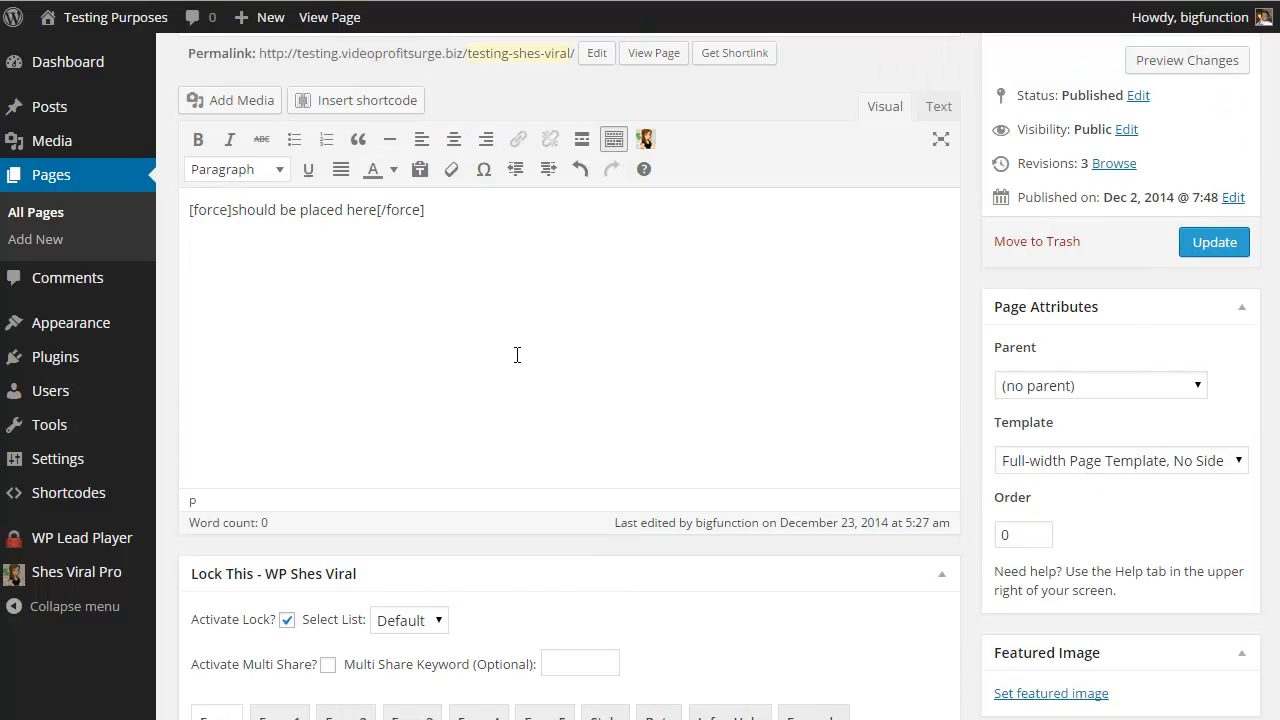
scroll(517, 353, down, 1)
Step: Check the lists available for the lock and the name and description fields for adding a new local autoresponder
click(443, 520)
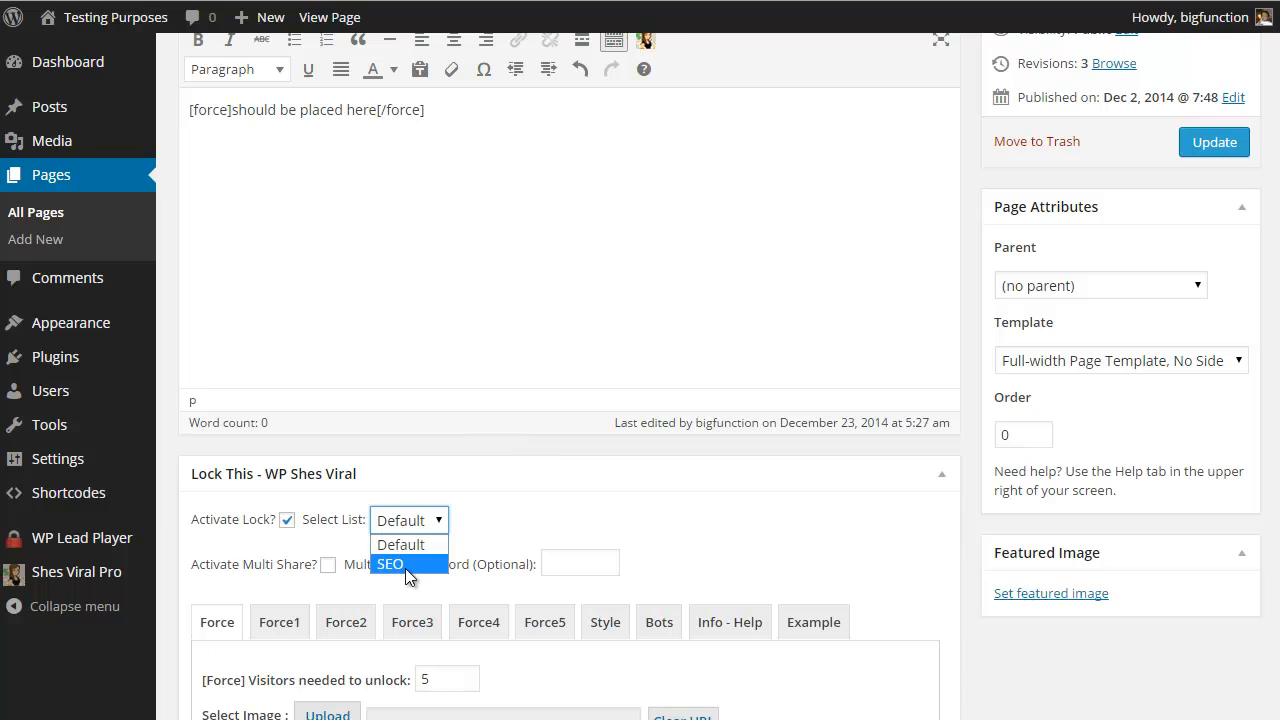
click(468, 1)
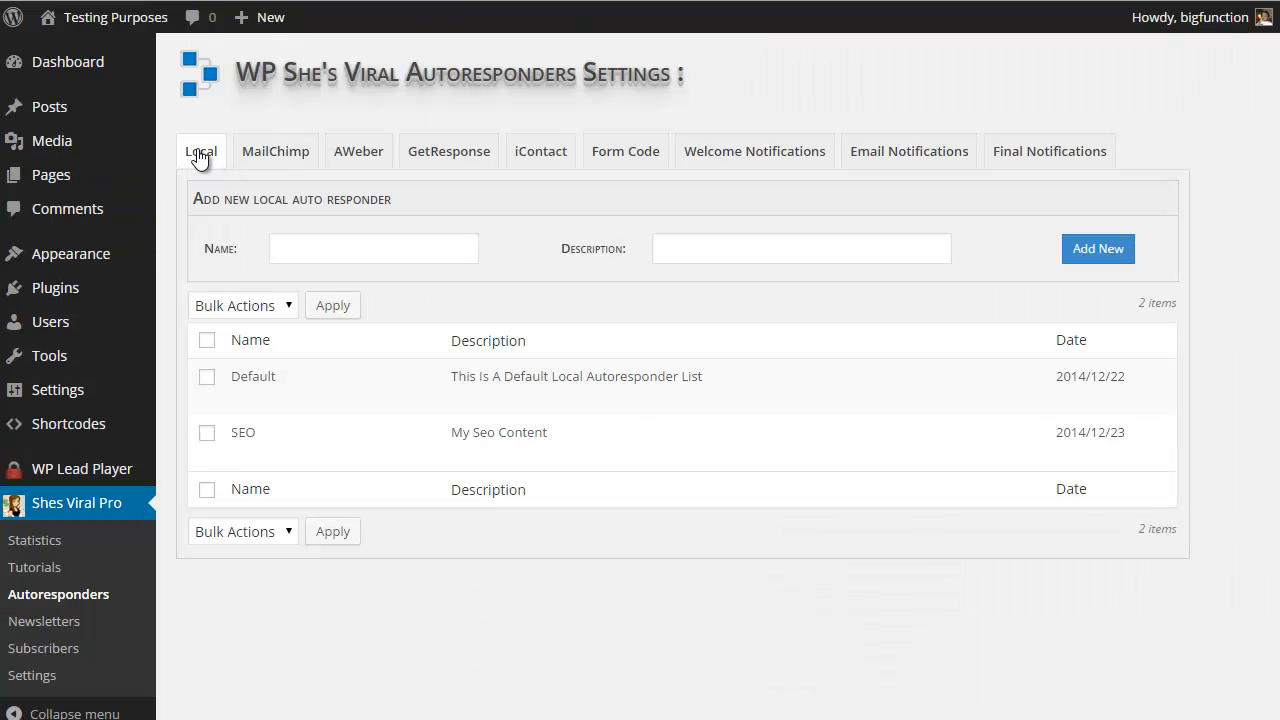
click(281, 245)
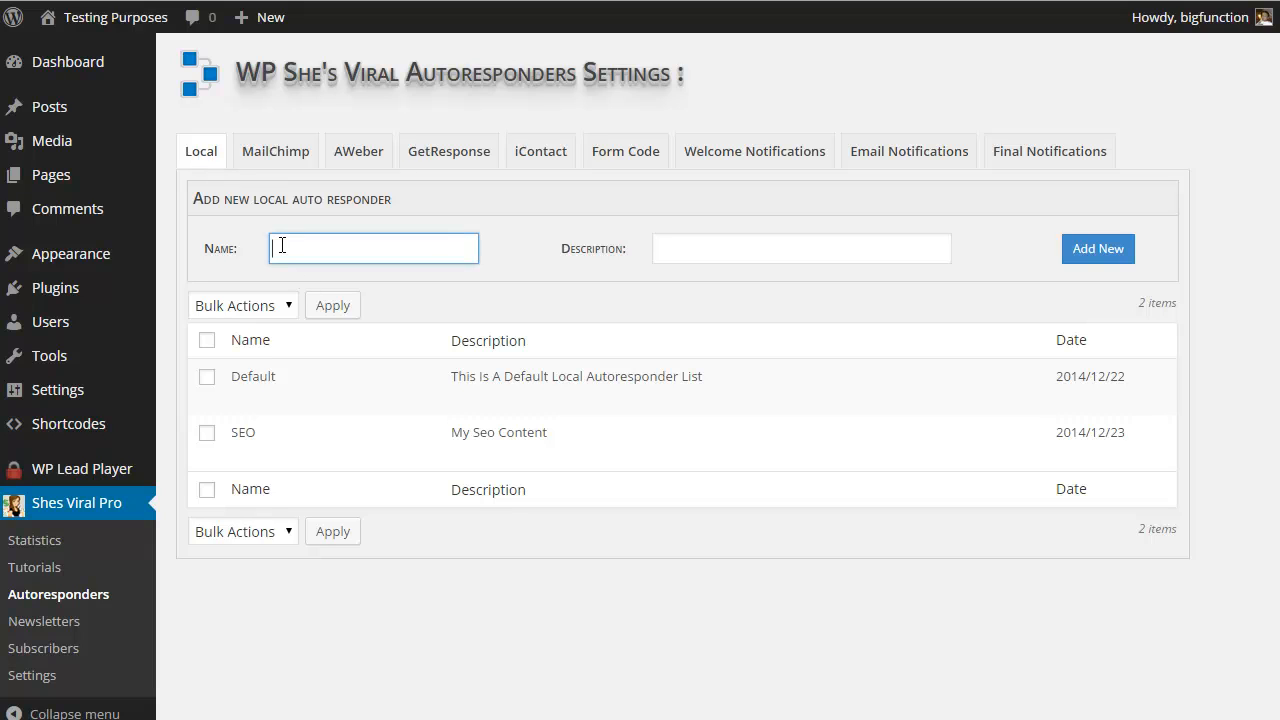
click(667, 254)
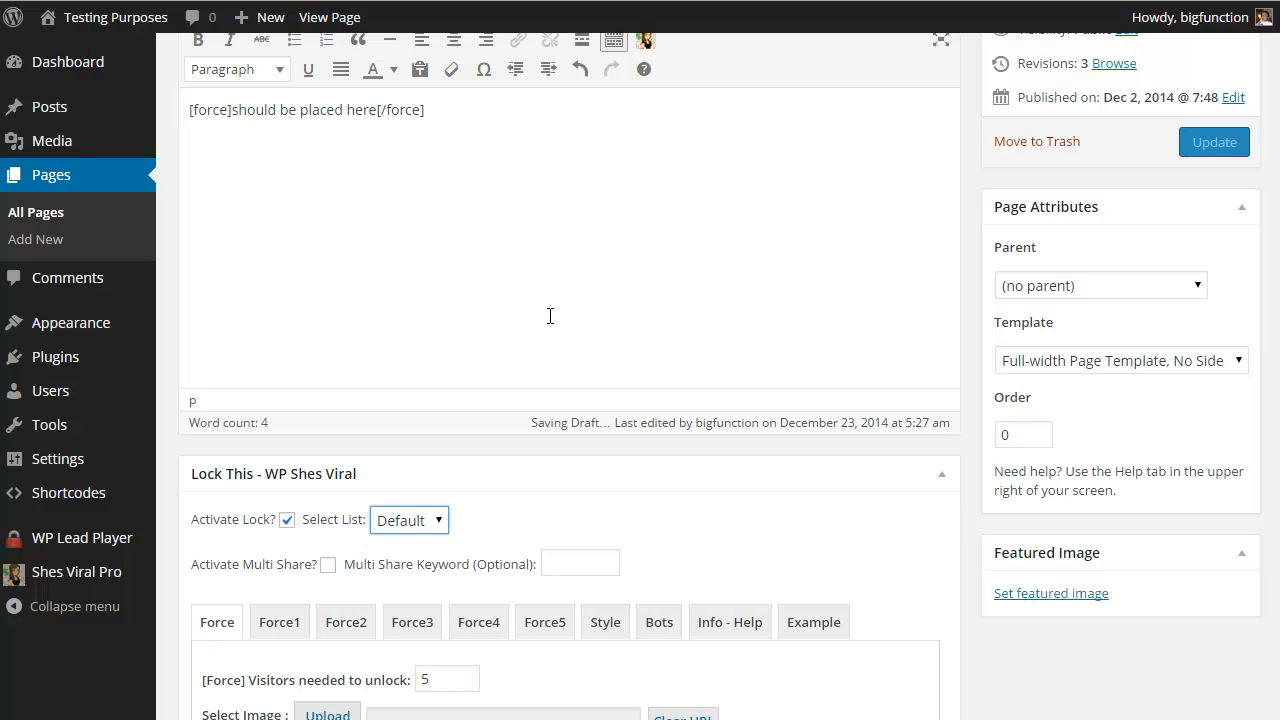
Step: Back in the page editor, set the lock's subscriber list to SEO
click(444, 521)
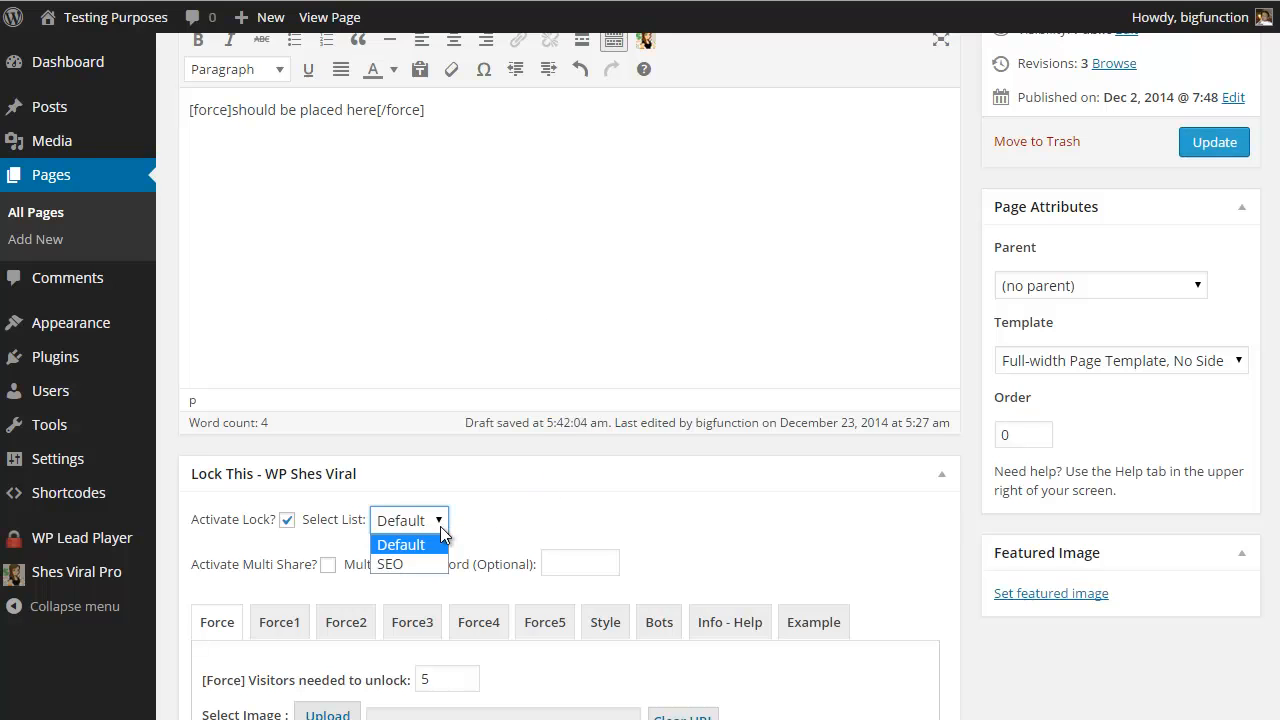
click(432, 564)
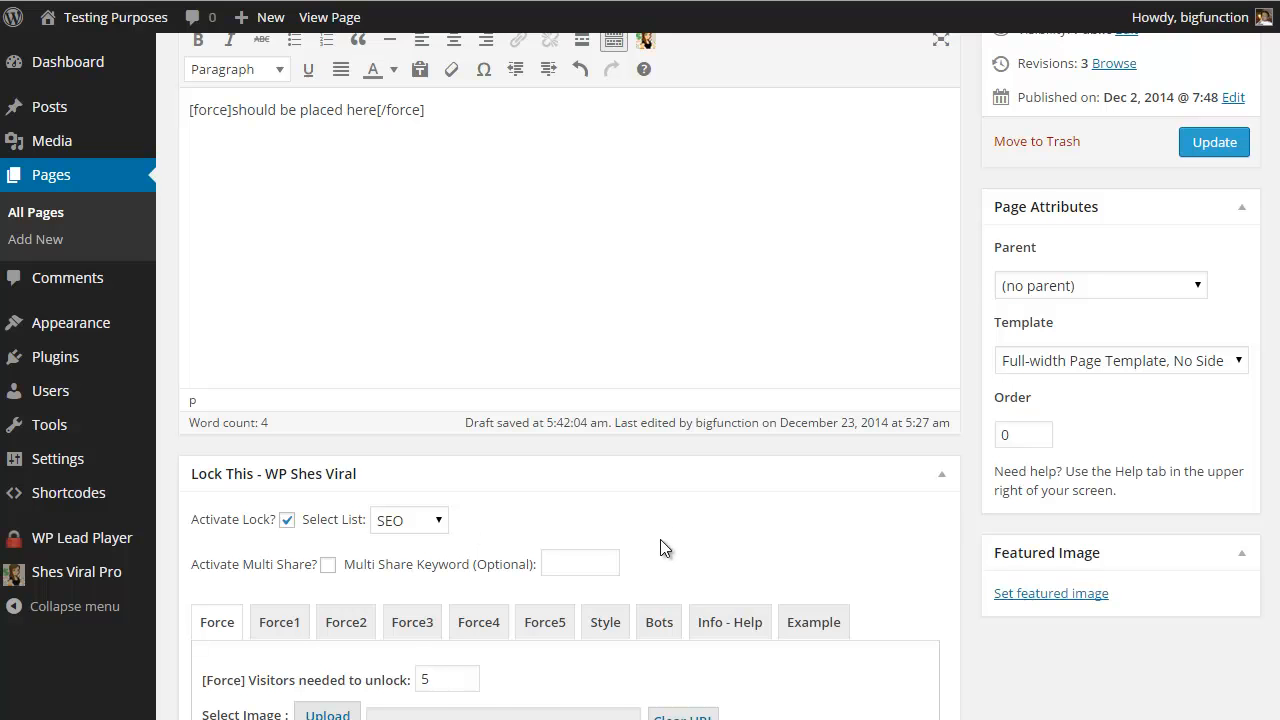
scroll(808, 561, down, 2)
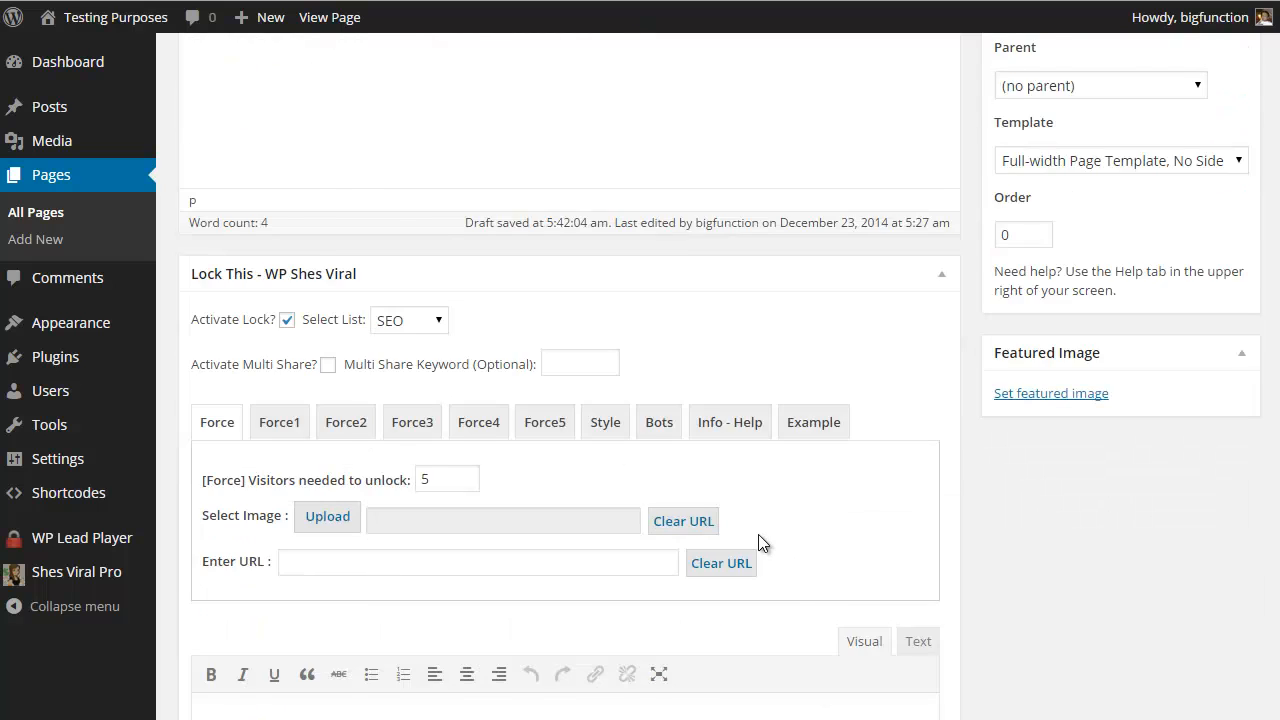
scroll(758, 534, down, 1)
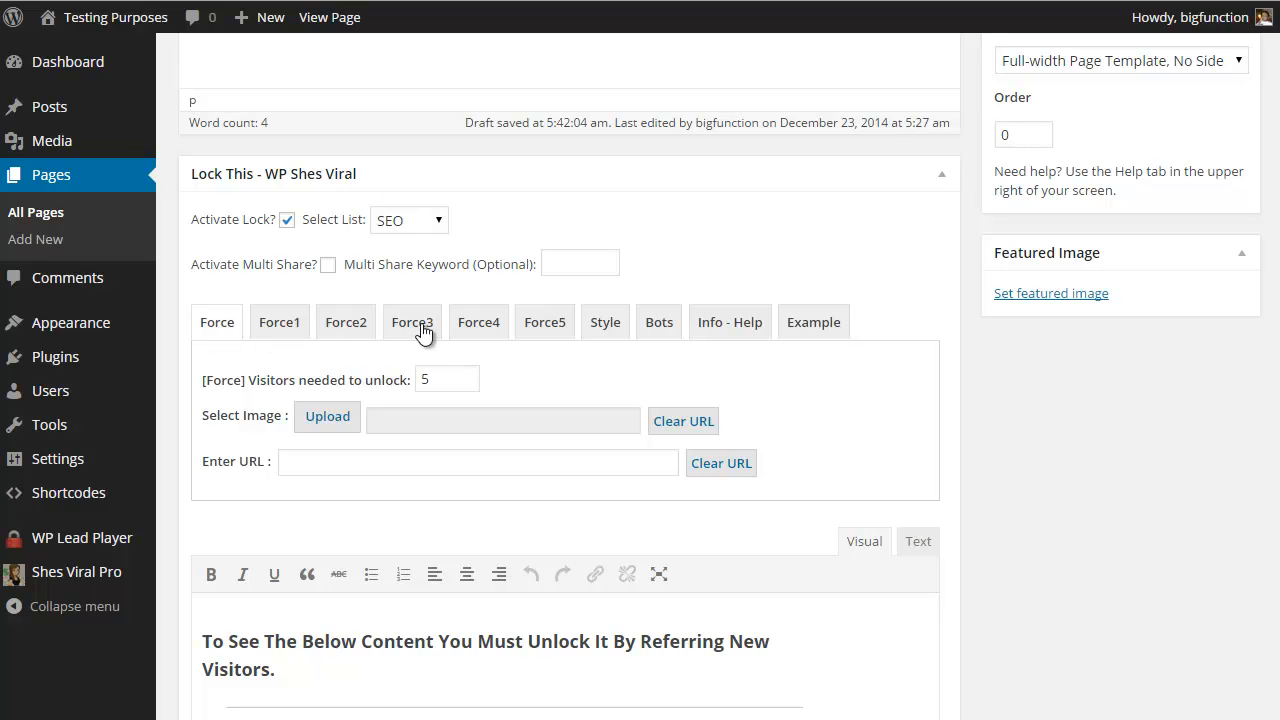
Step: Review the Force shortcode variants available for insertion, and close the dialog without adding another one
scroll(546, 326, up, 4)
click(647, 146)
click(787, 362)
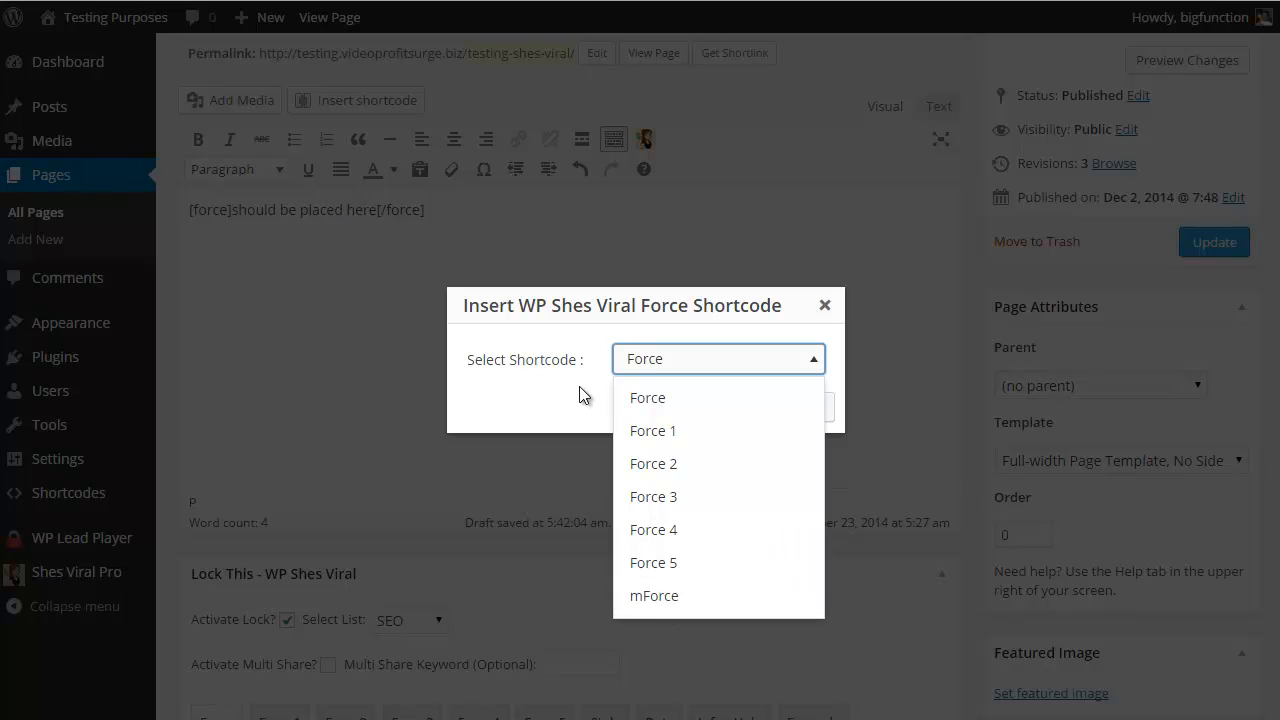
click(740, 400)
click(790, 410)
Step: Examine the number of visitors needed to unlock in the Force, Force1 and Force2 settings
scroll(759, 425, down, 2)
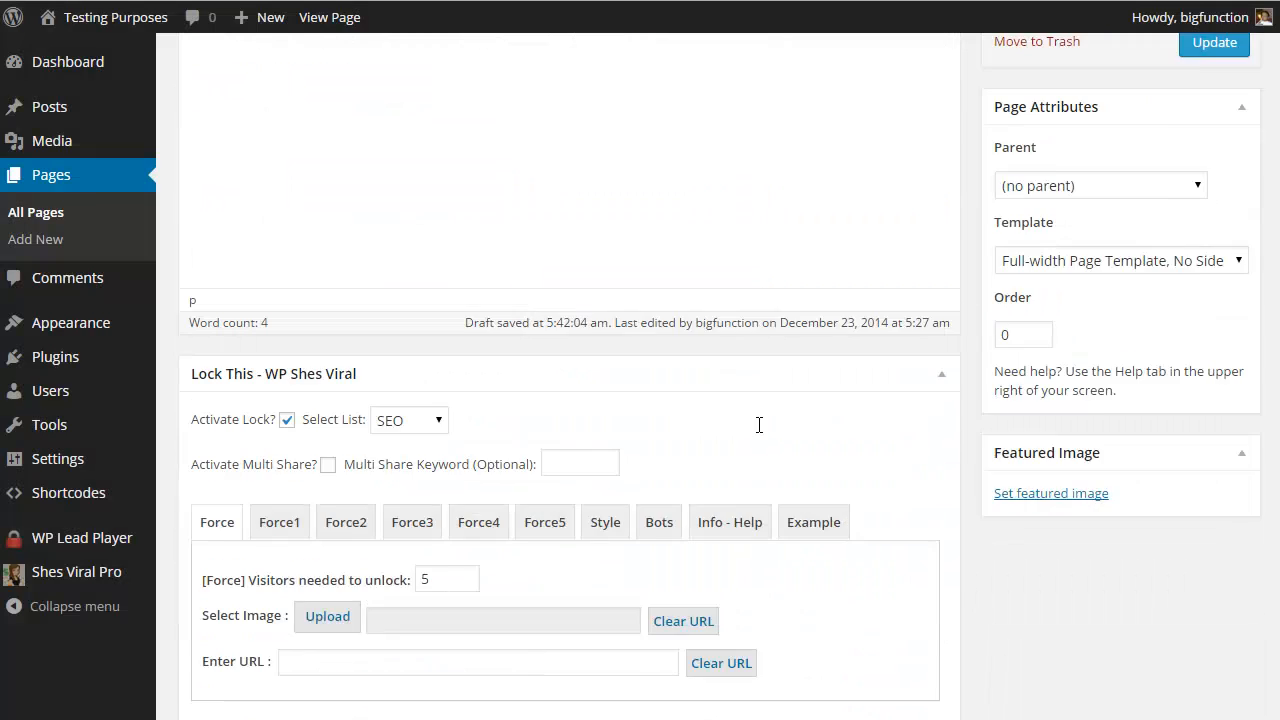
scroll(759, 425, down, 1)
drag(451, 480, 398, 490)
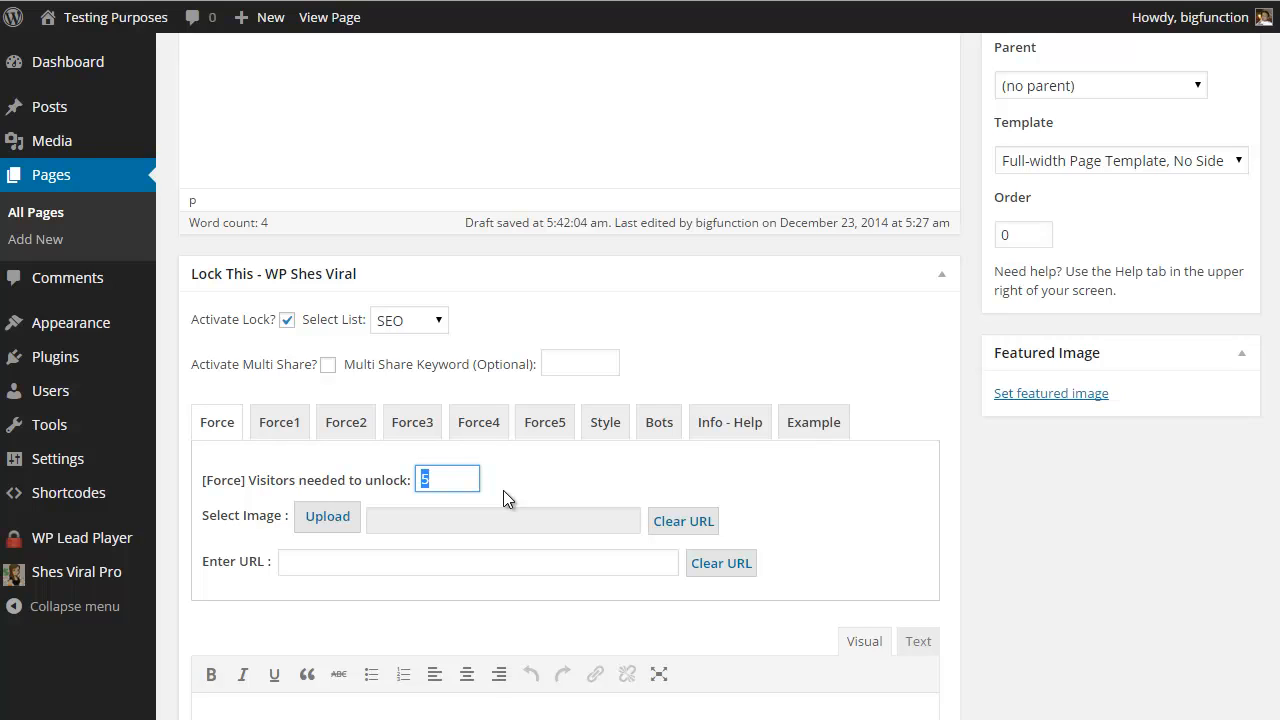
click(425, 481)
drag(440, 480, 422, 478)
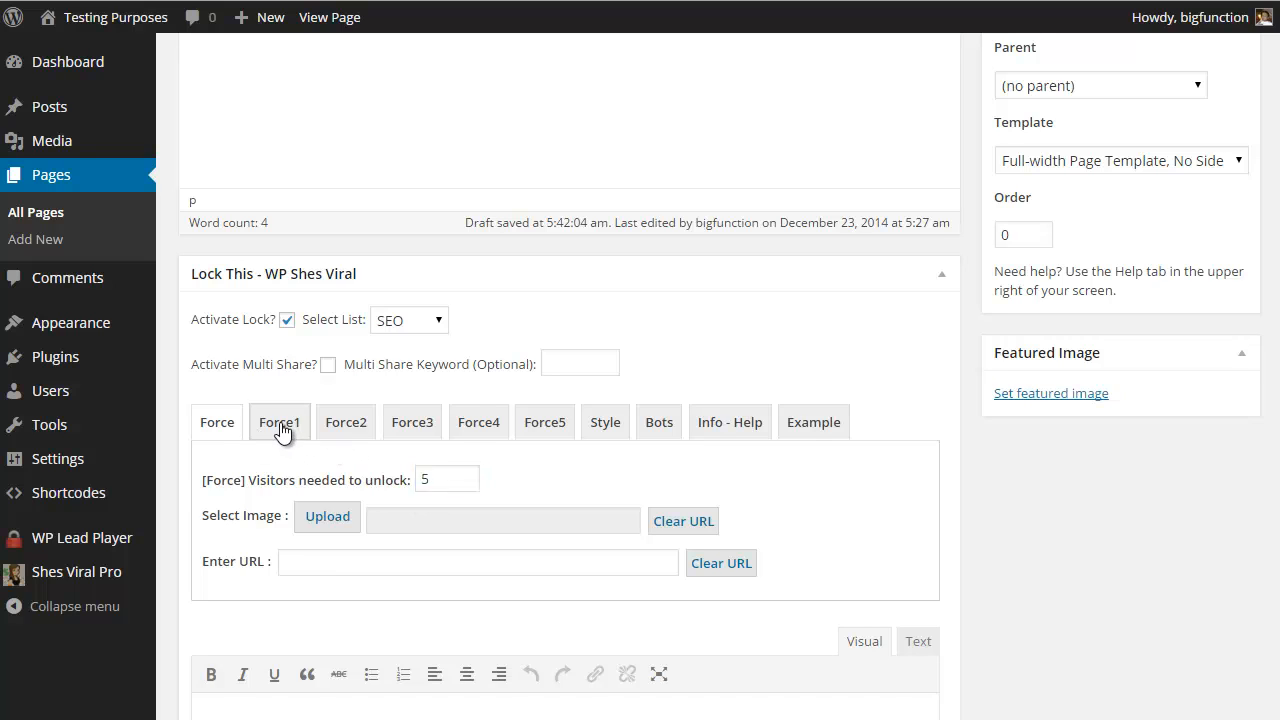
click(281, 428)
click(347, 427)
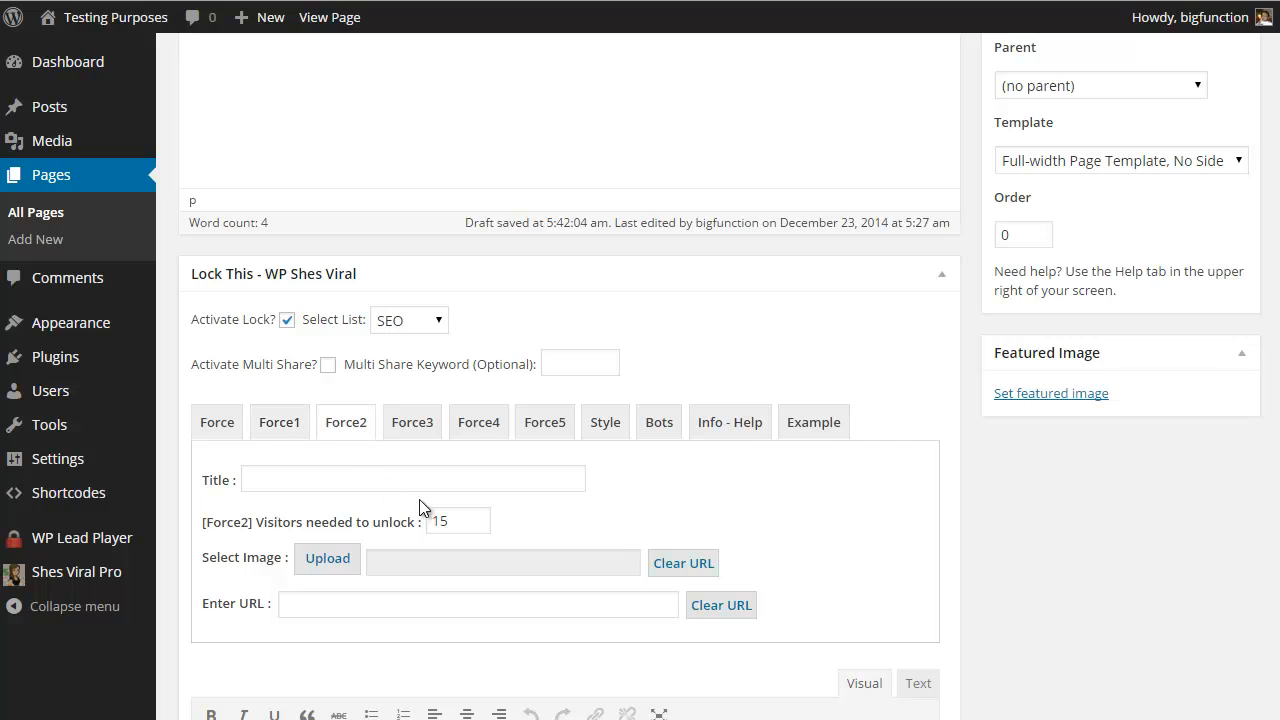
click(220, 428)
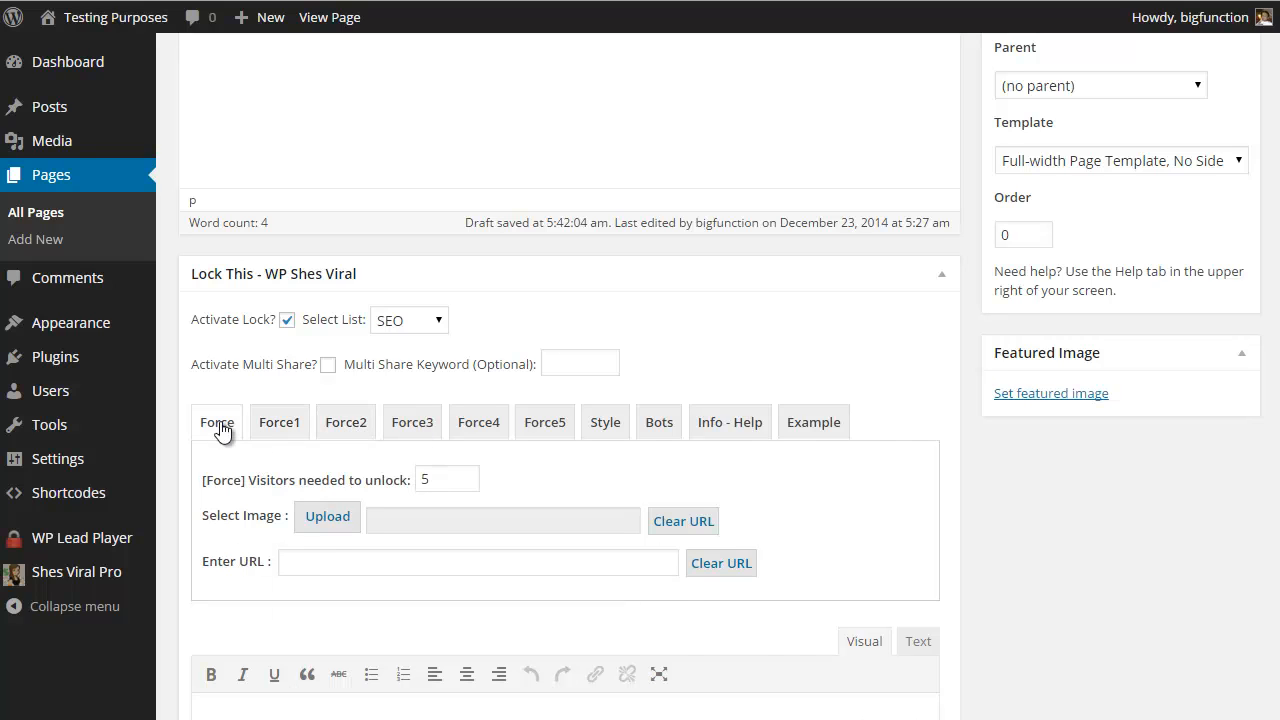
drag(436, 476, 416, 480)
click(520, 481)
drag(428, 477, 419, 479)
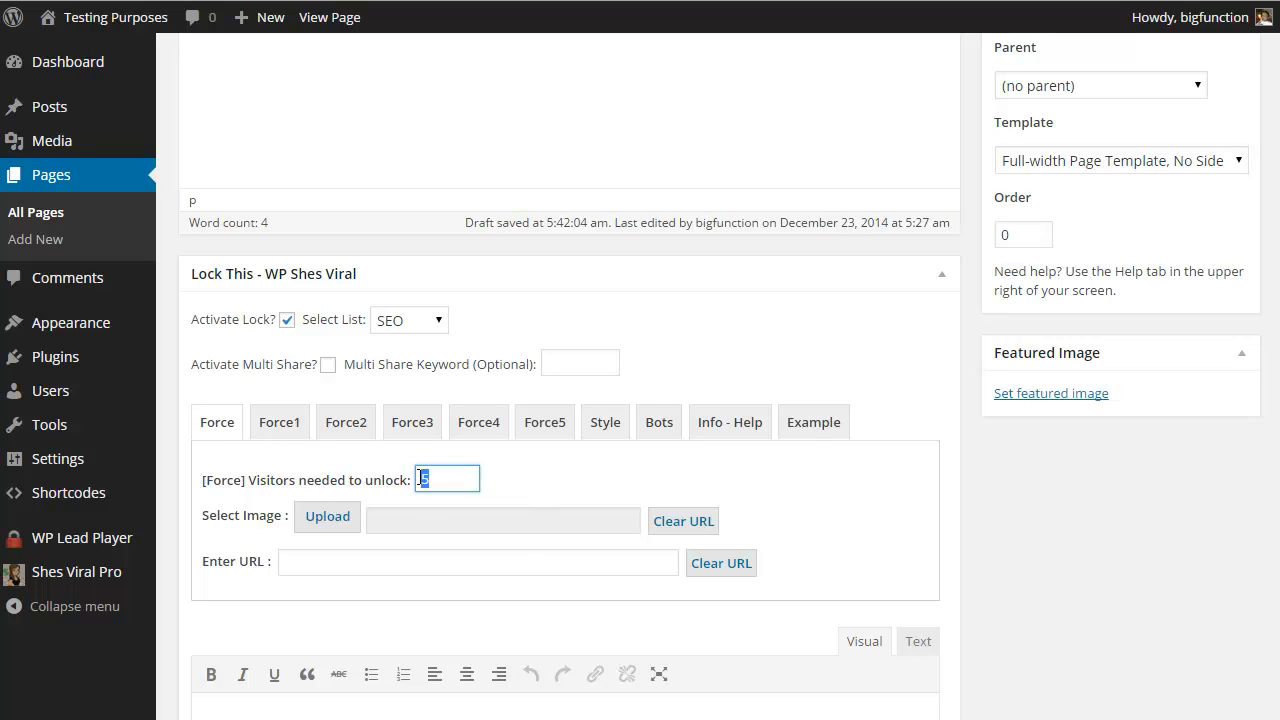
click(514, 484)
Step: Inspect the Force image selection field, and highlight the text between the force tags in the page body
scroll(400, 491, down, 1)
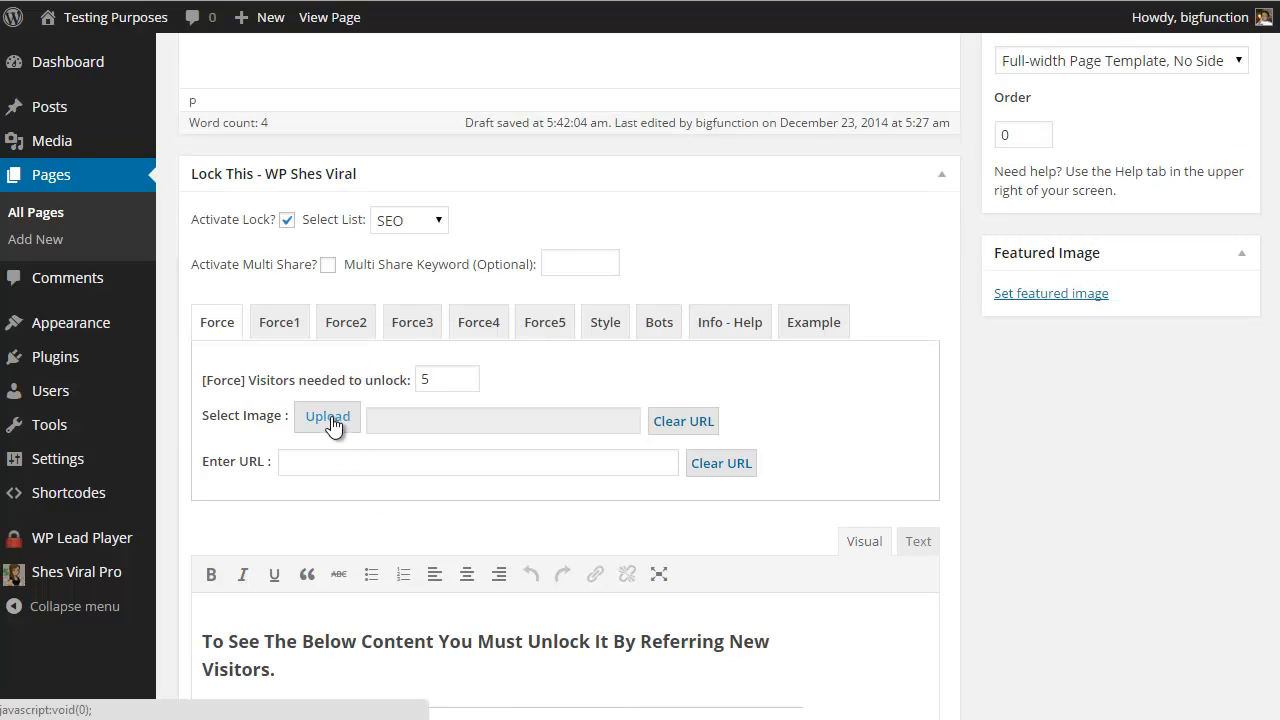
click(376, 419)
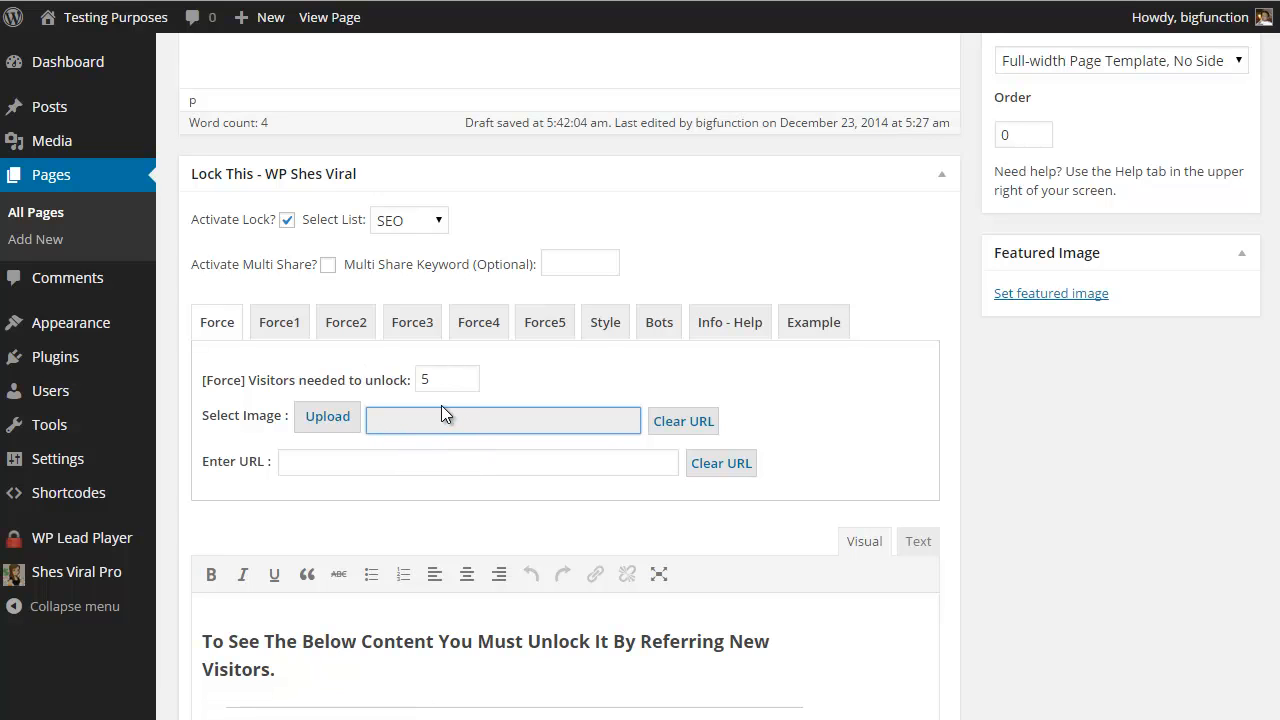
scroll(397, 433, up, 3)
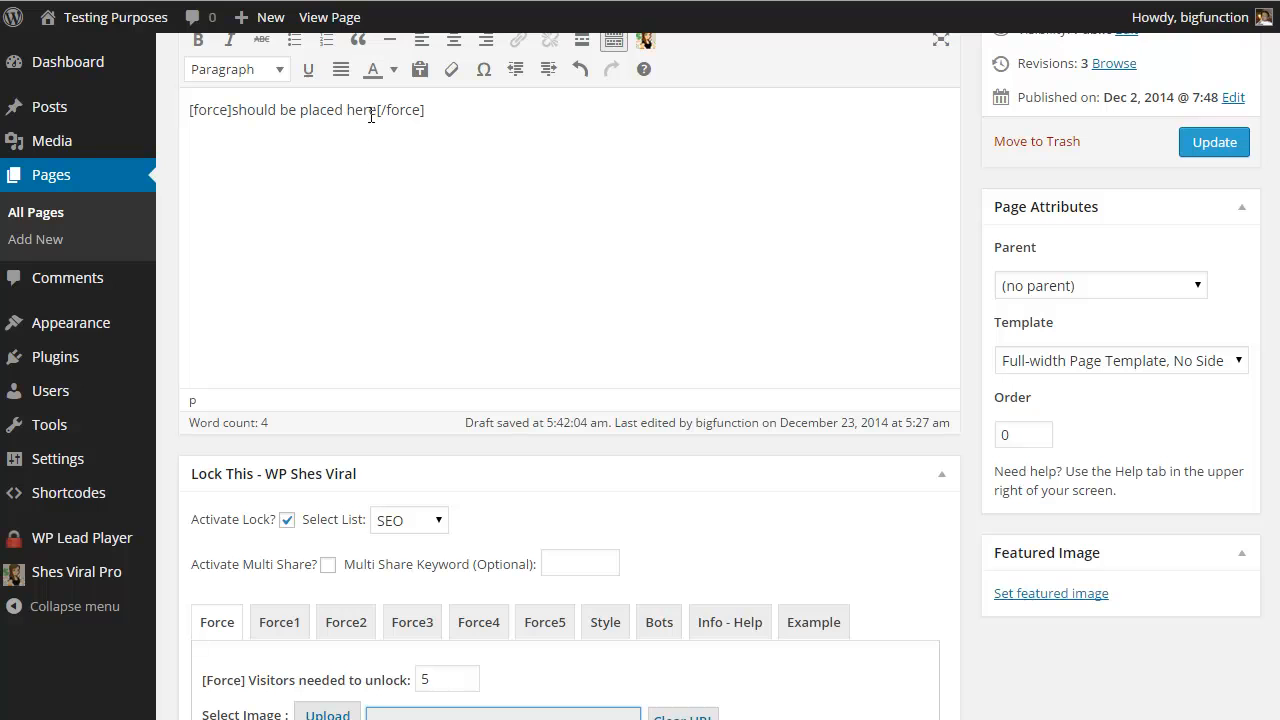
drag(377, 109, 232, 110)
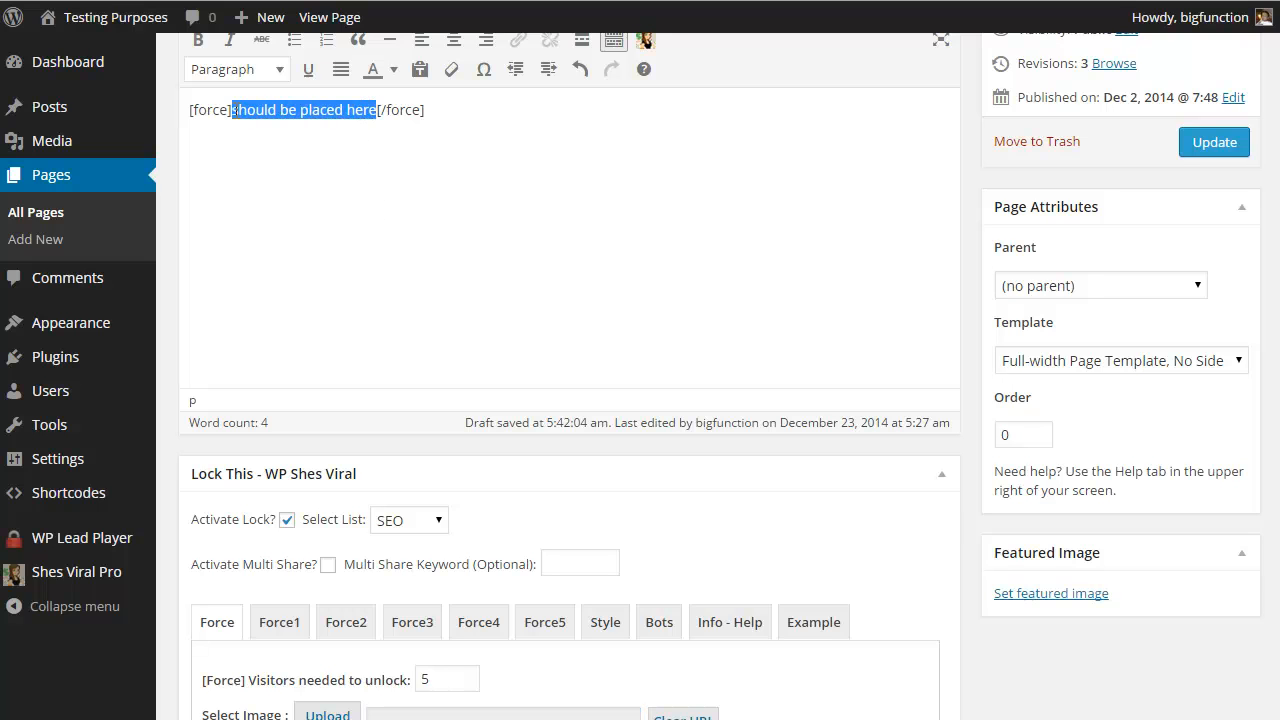
Step: Inspect the Force lock's image upload and custom image URL fields
scroll(512, 410, down, 3)
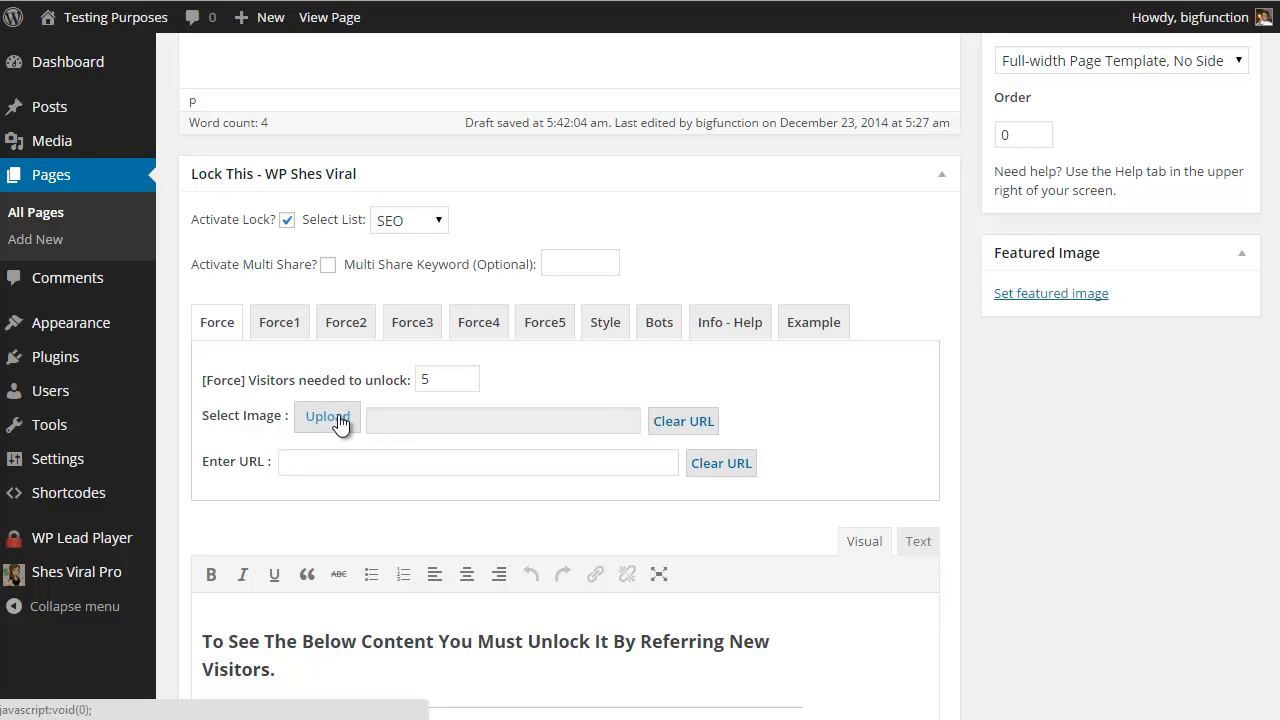
click(316, 464)
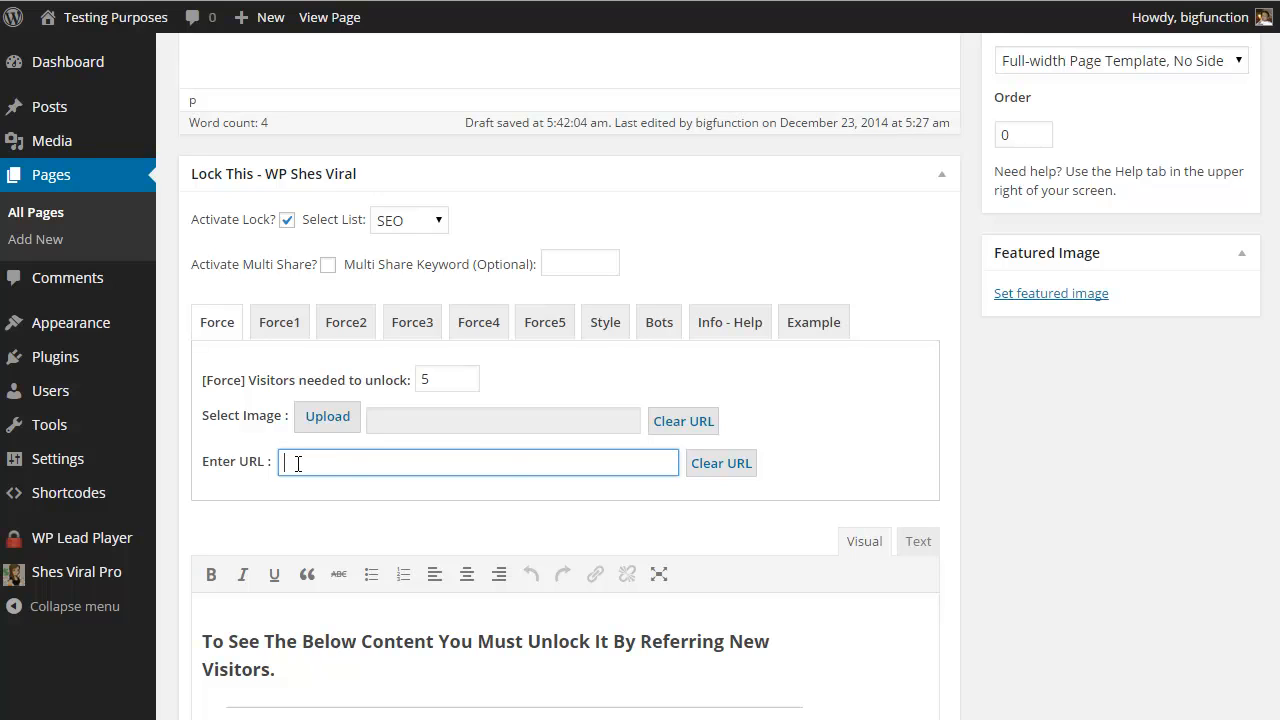
scroll(566, 468, up, 1)
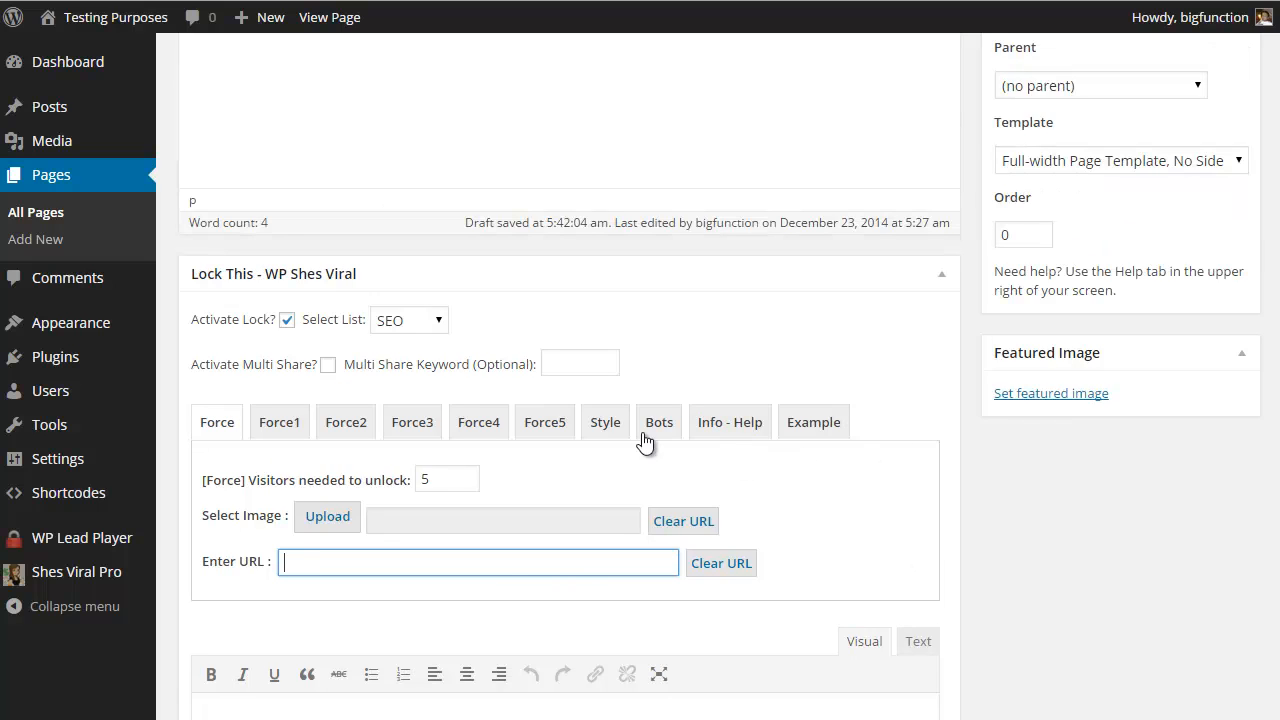
Step: Set the lock box style to Ubuntu in the WP Shes Viral lock settings
click(605, 423)
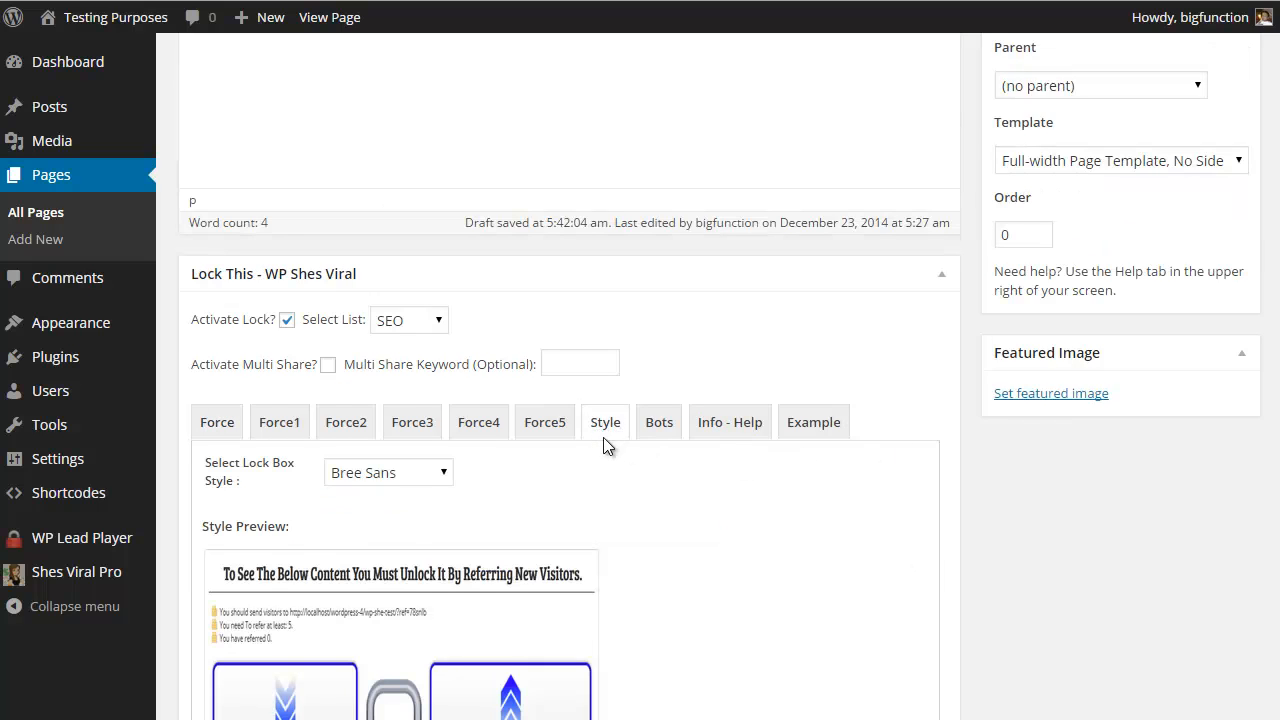
scroll(612, 430, down, 1)
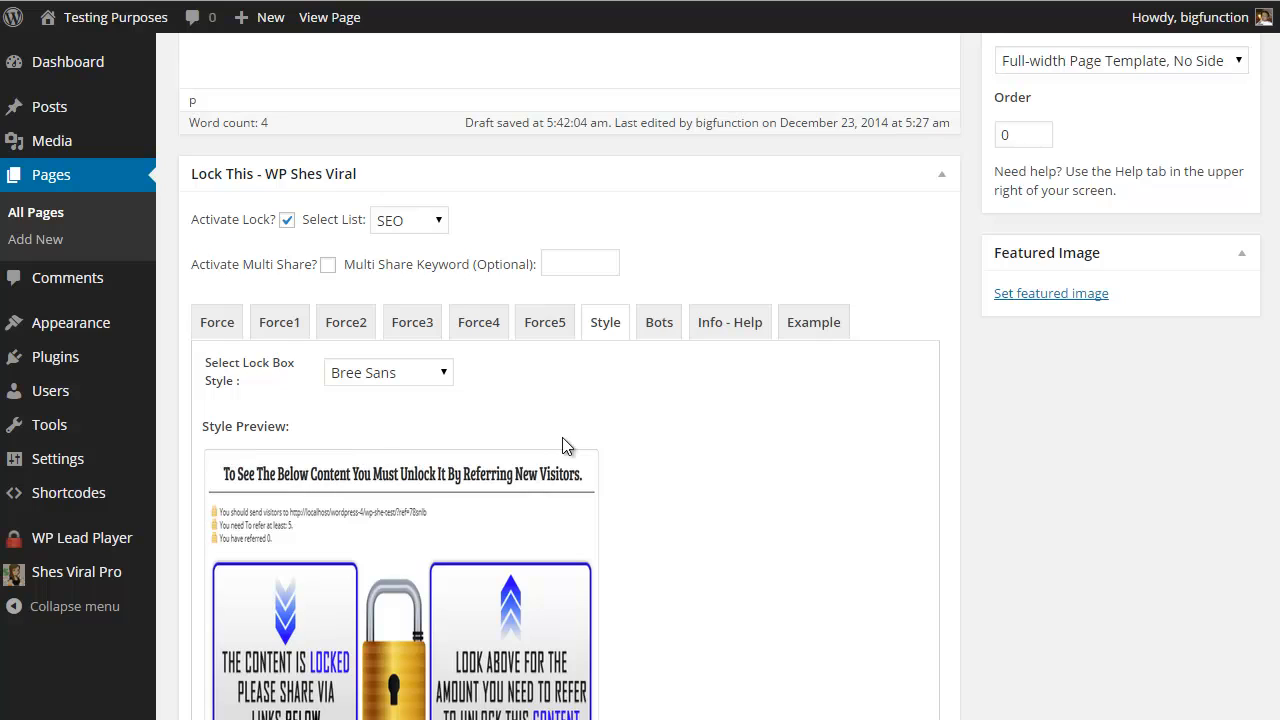
scroll(646, 447, down, 1)
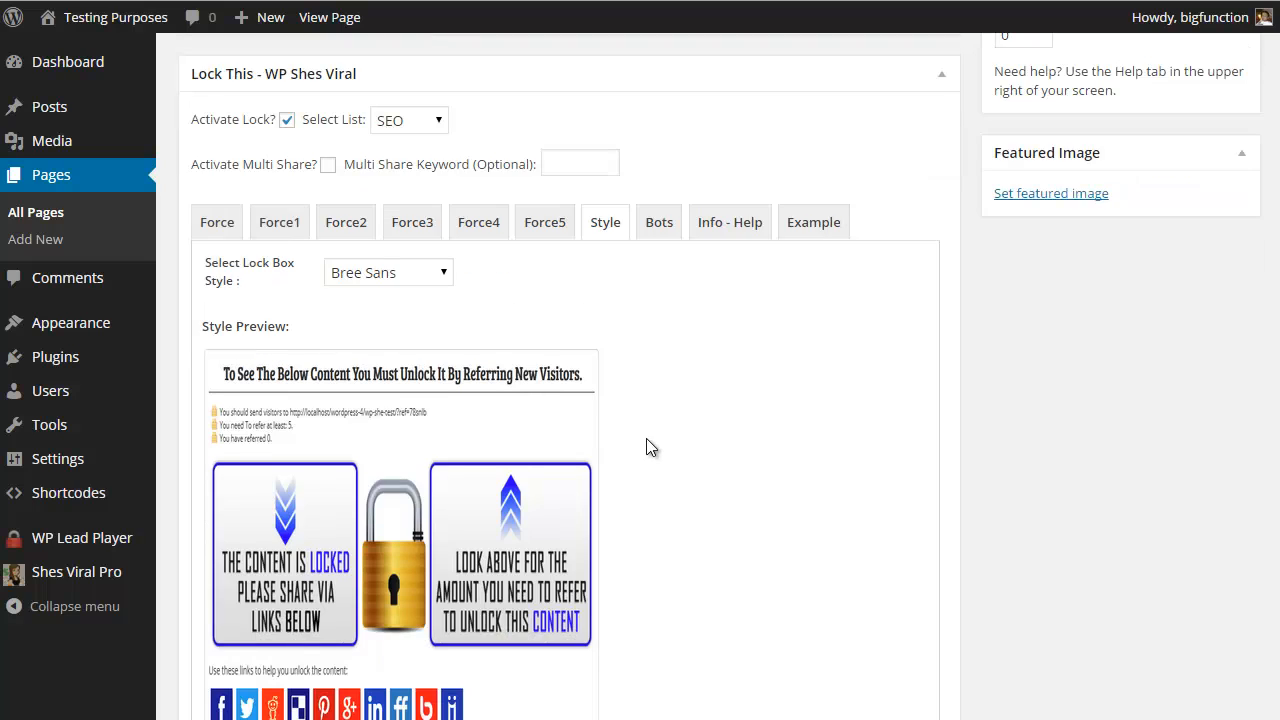
scroll(646, 447, down, 1)
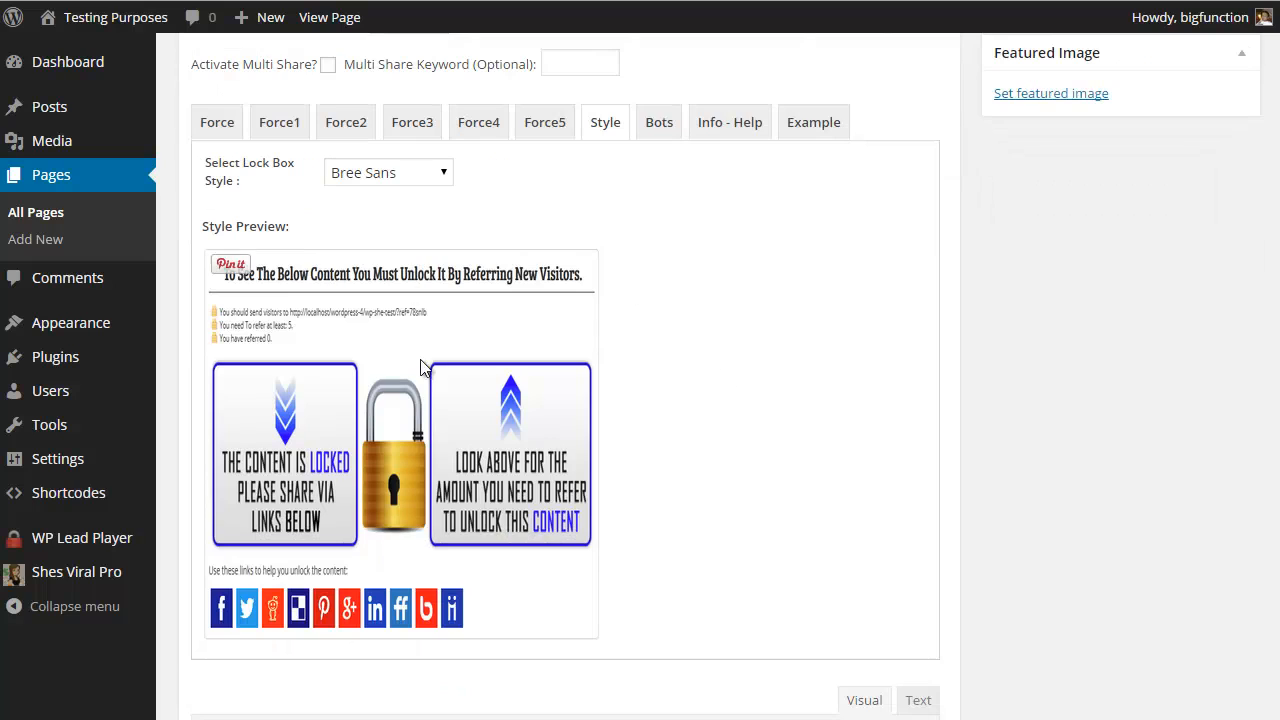
click(445, 178)
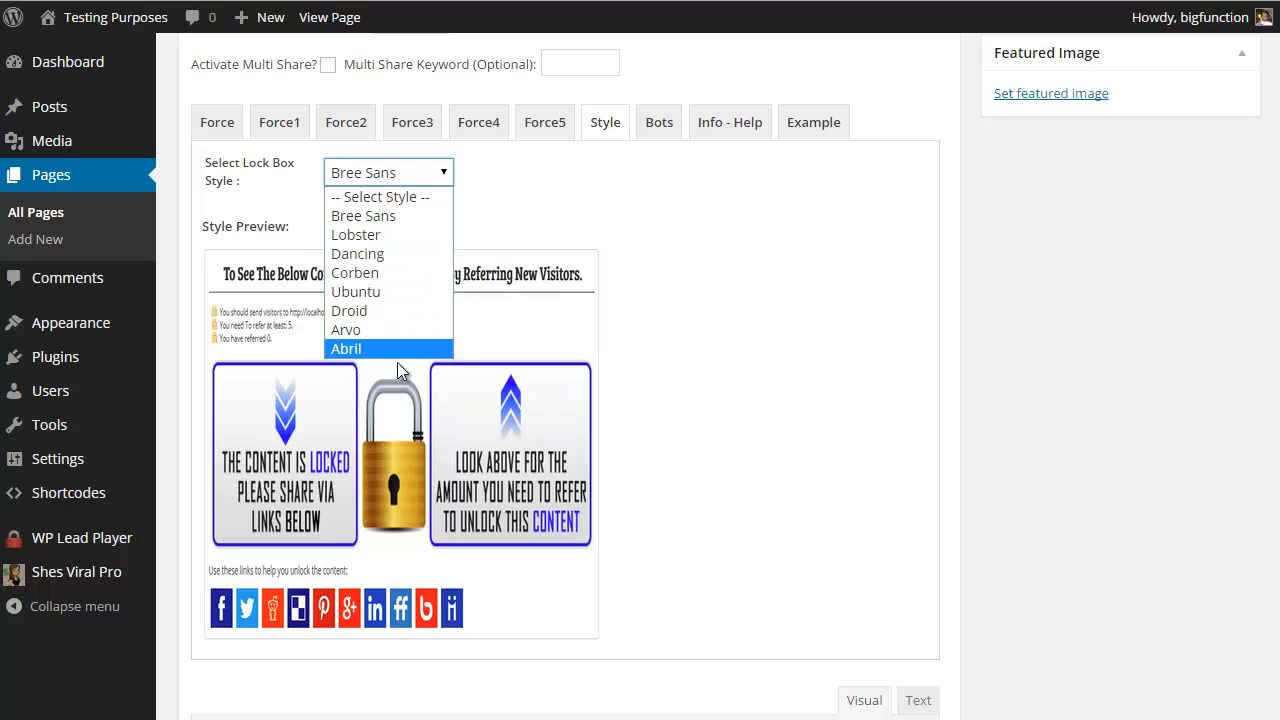
click(392, 291)
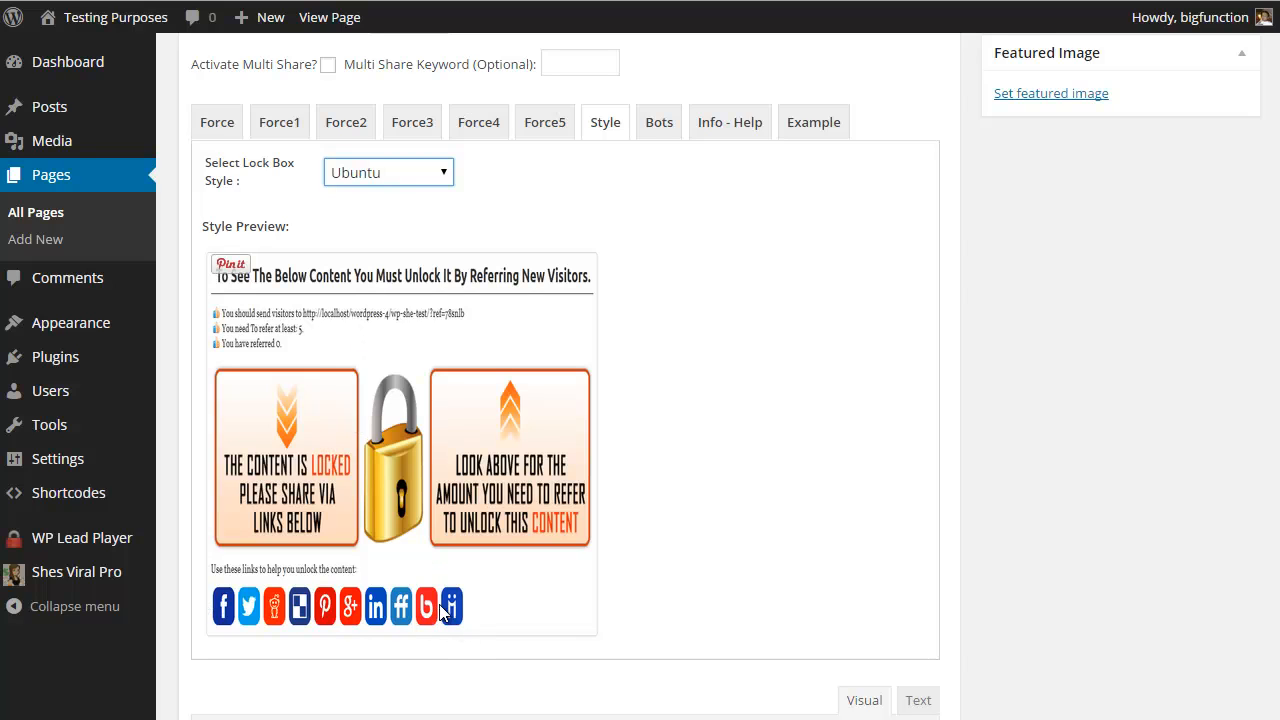
Step: Review the Bots options for showing the post's locked content to search engines and spiders
scroll(680, 465, up, 1)
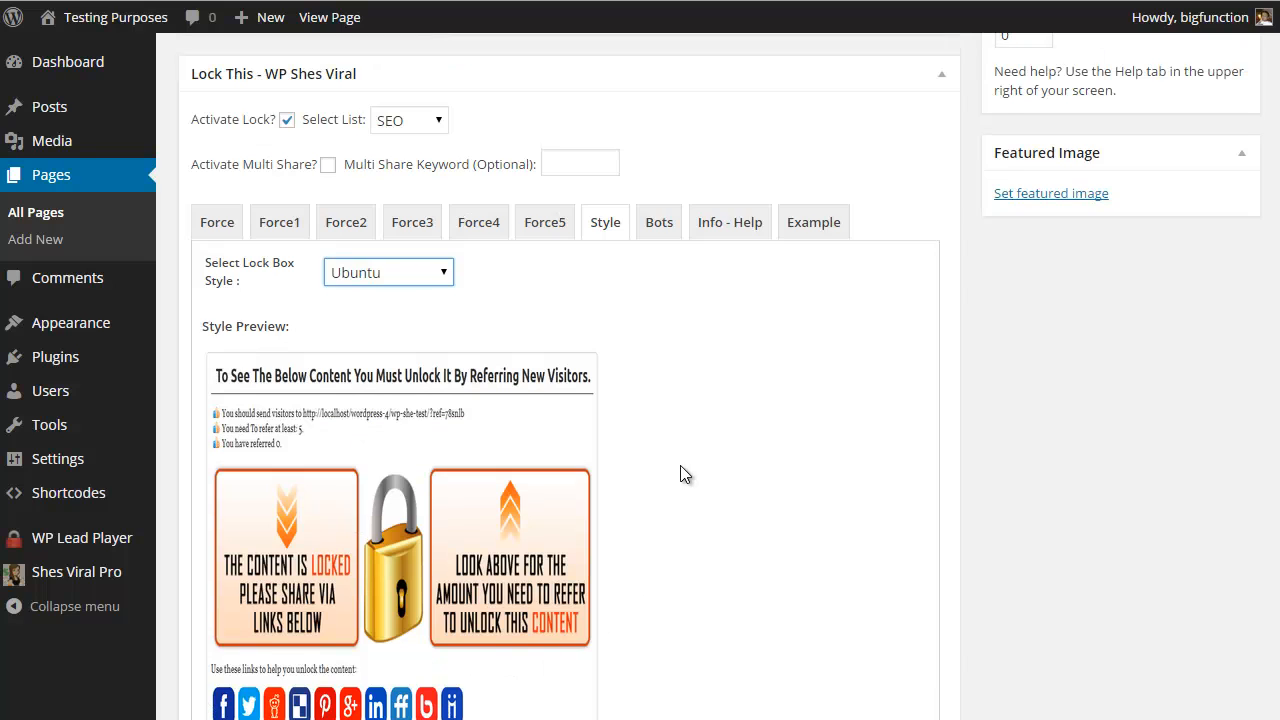
click(657, 224)
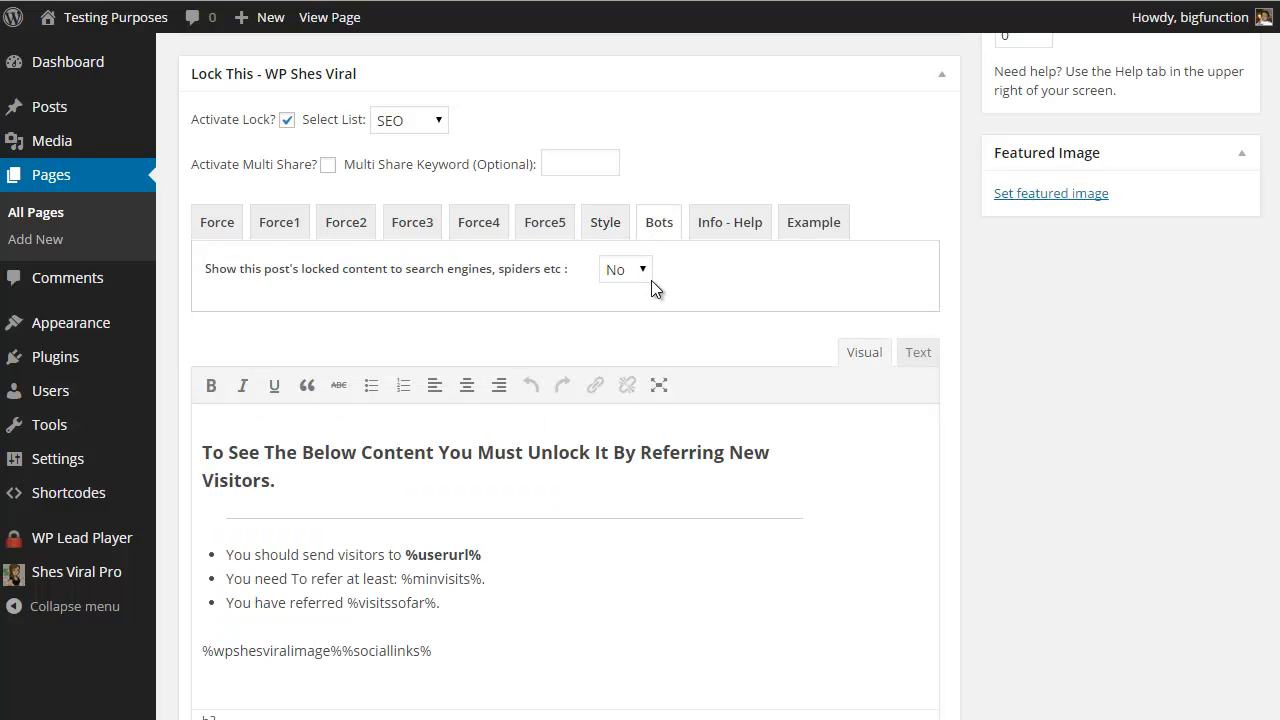
click(641, 272)
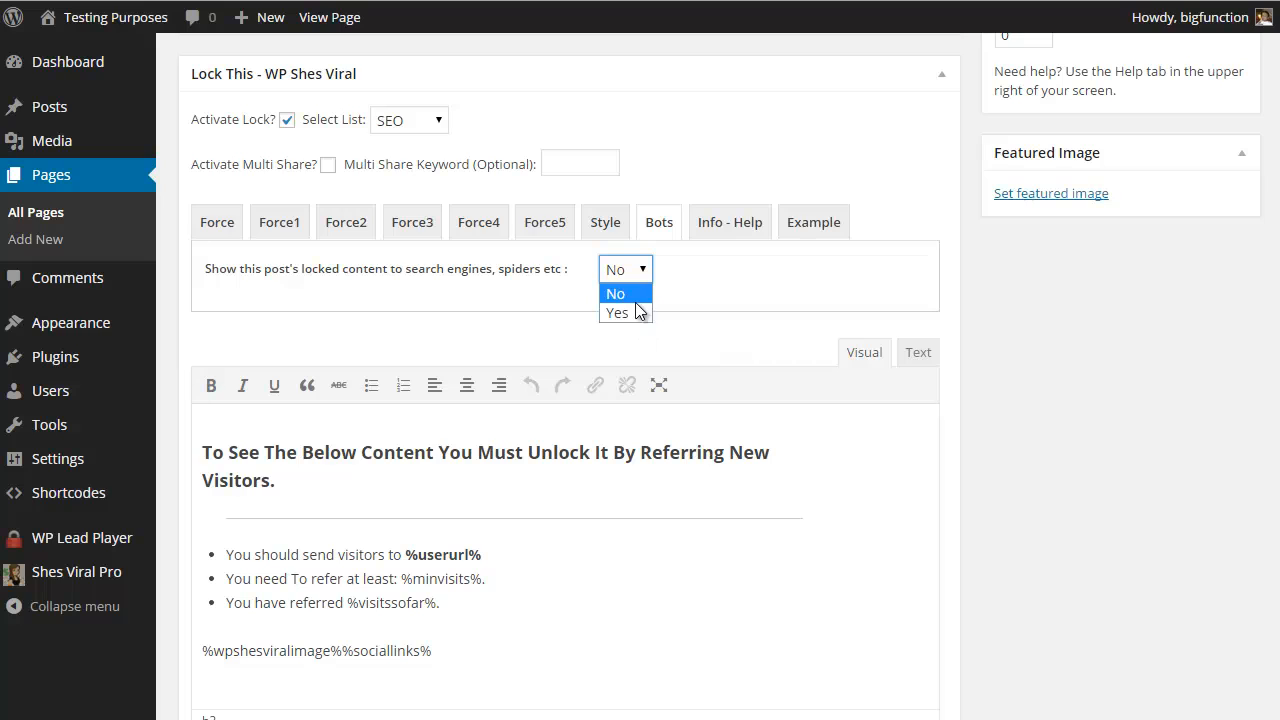
click(678, 288)
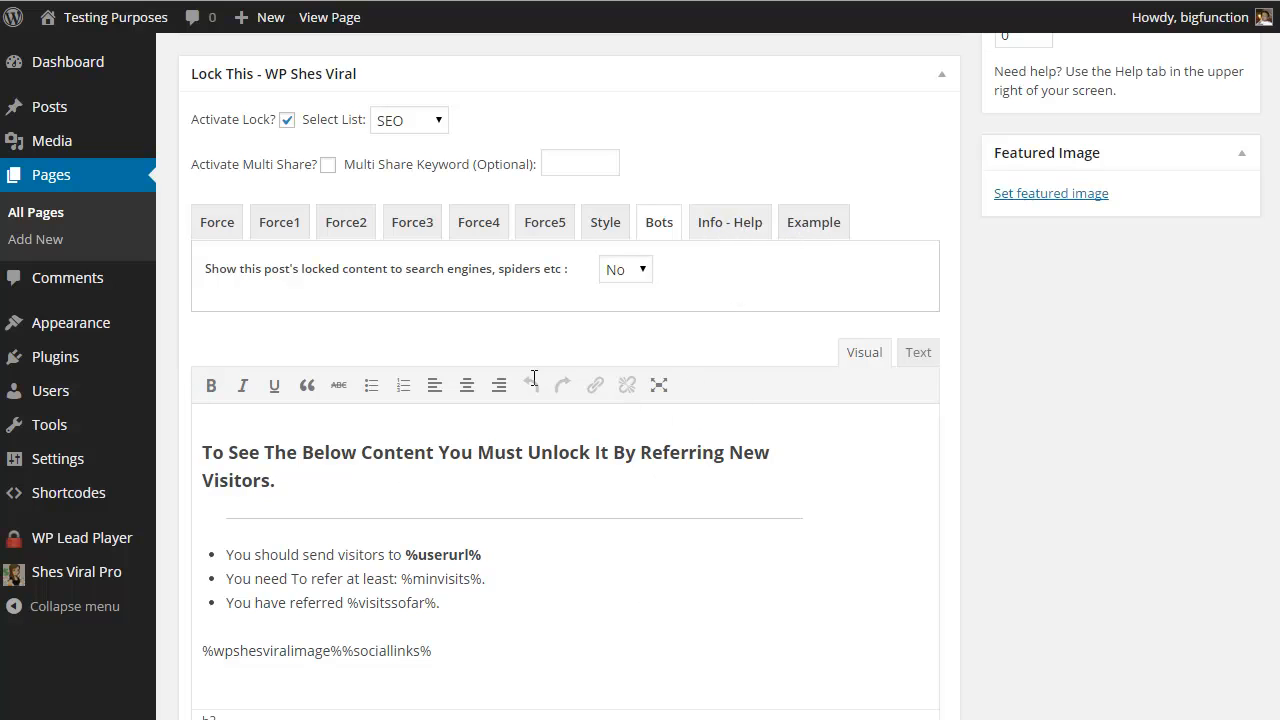
Step: Clear the text selection in the page body and update the page
scroll(714, 279, up, 1)
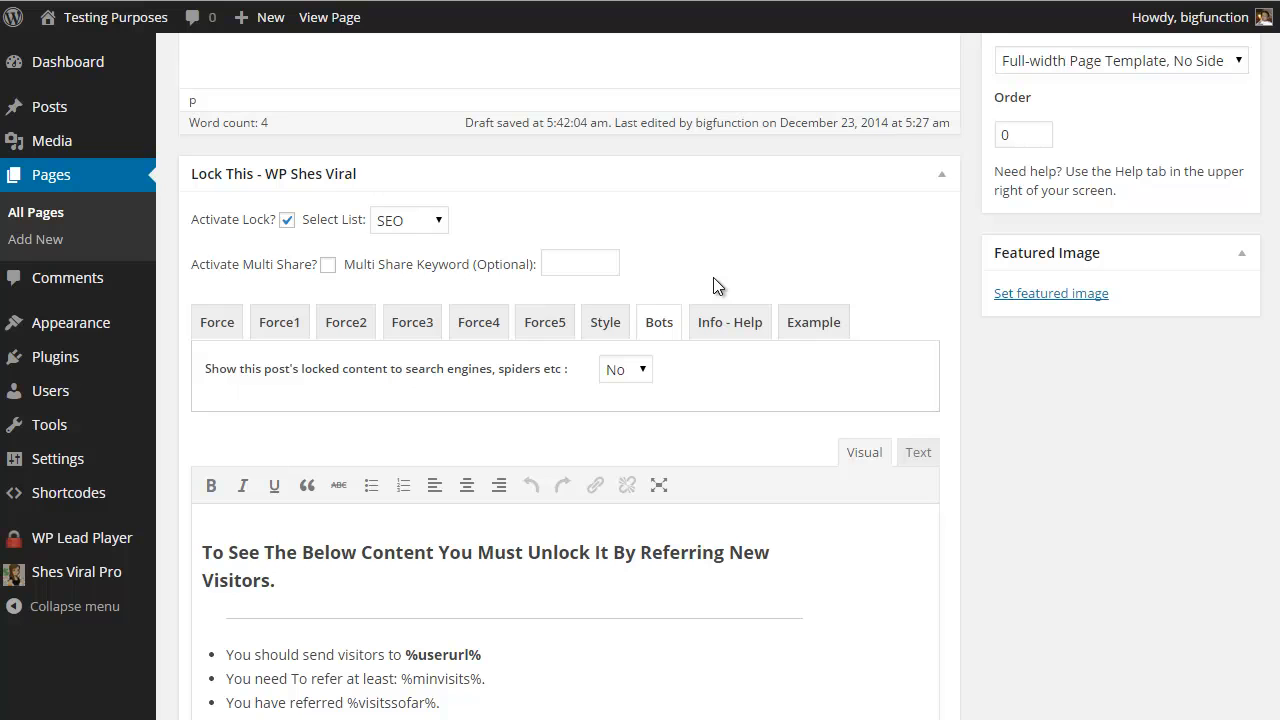
scroll(713, 277, up, 5)
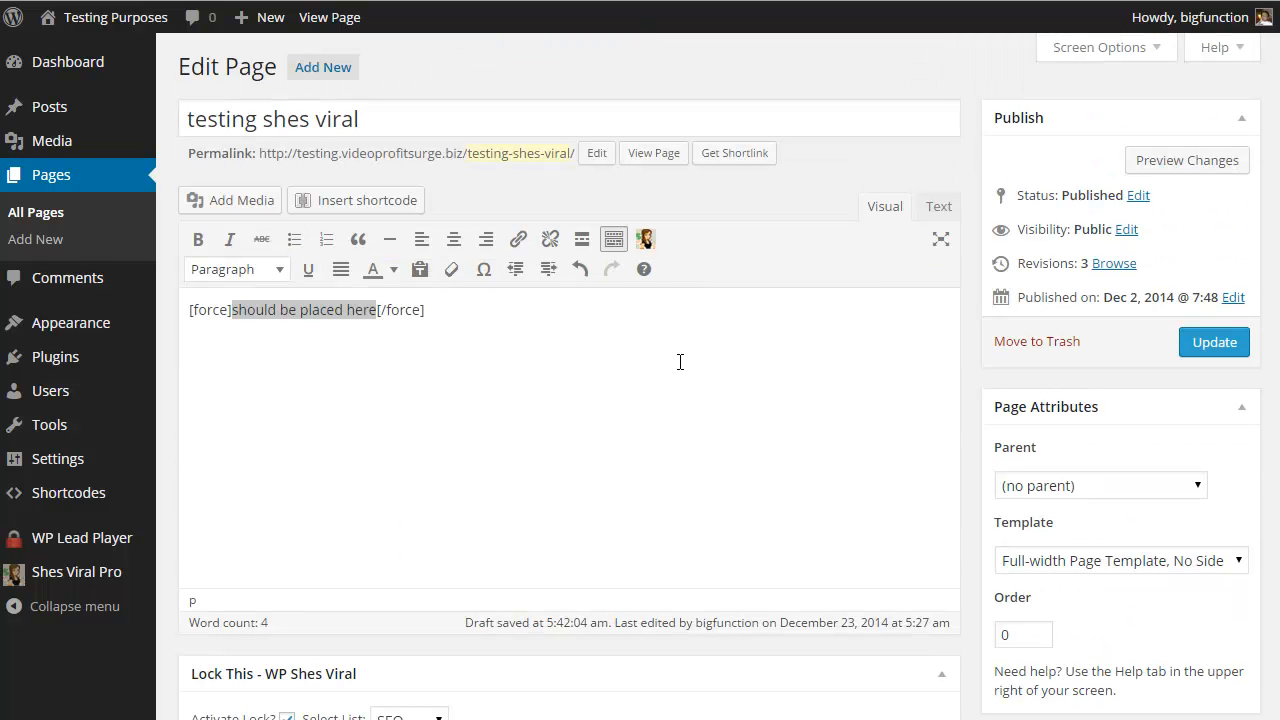
click(433, 313)
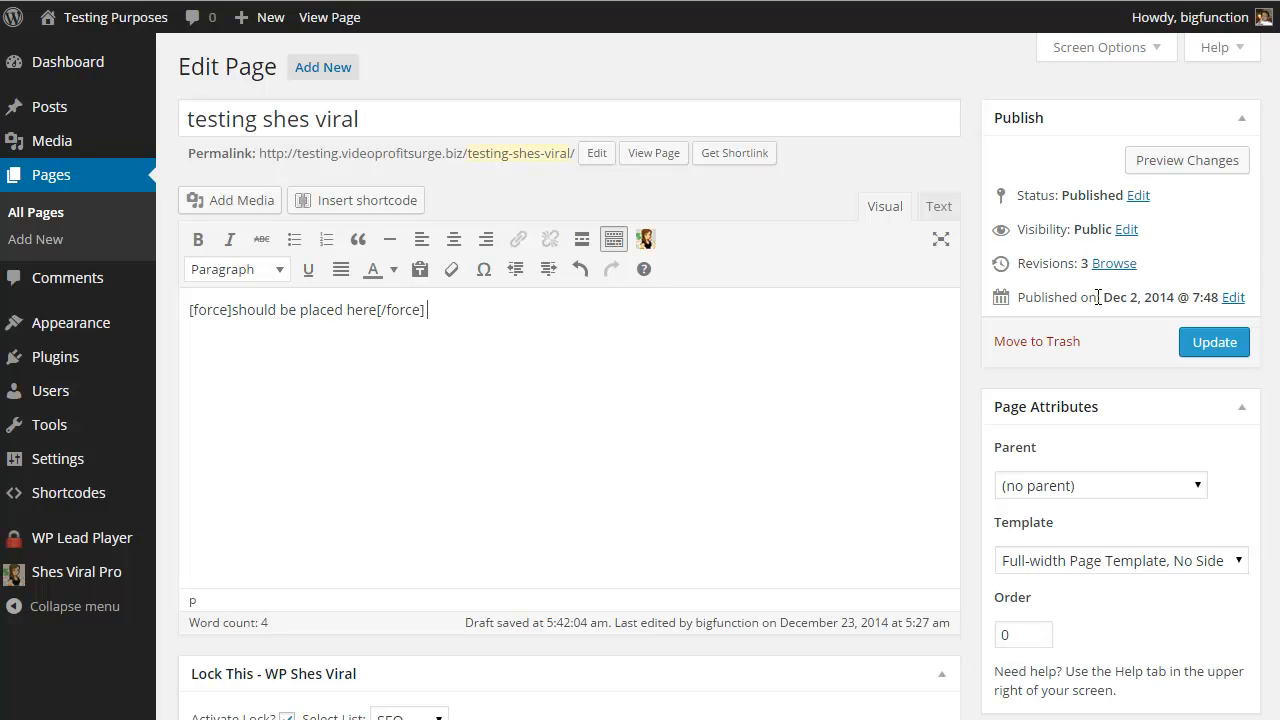
click(1212, 344)
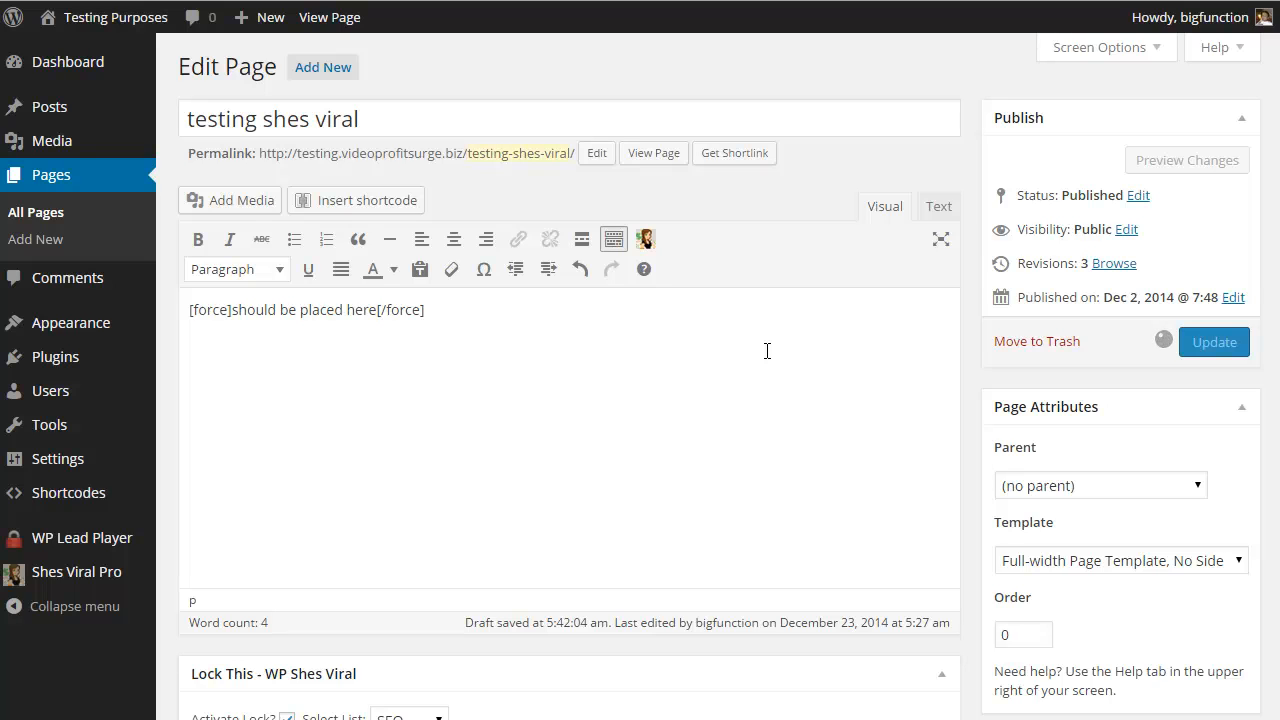
Step: View the published page and examine its lock box, sharing links and the subscriber form's name and e-mail fields
scroll(767, 351, down, 1)
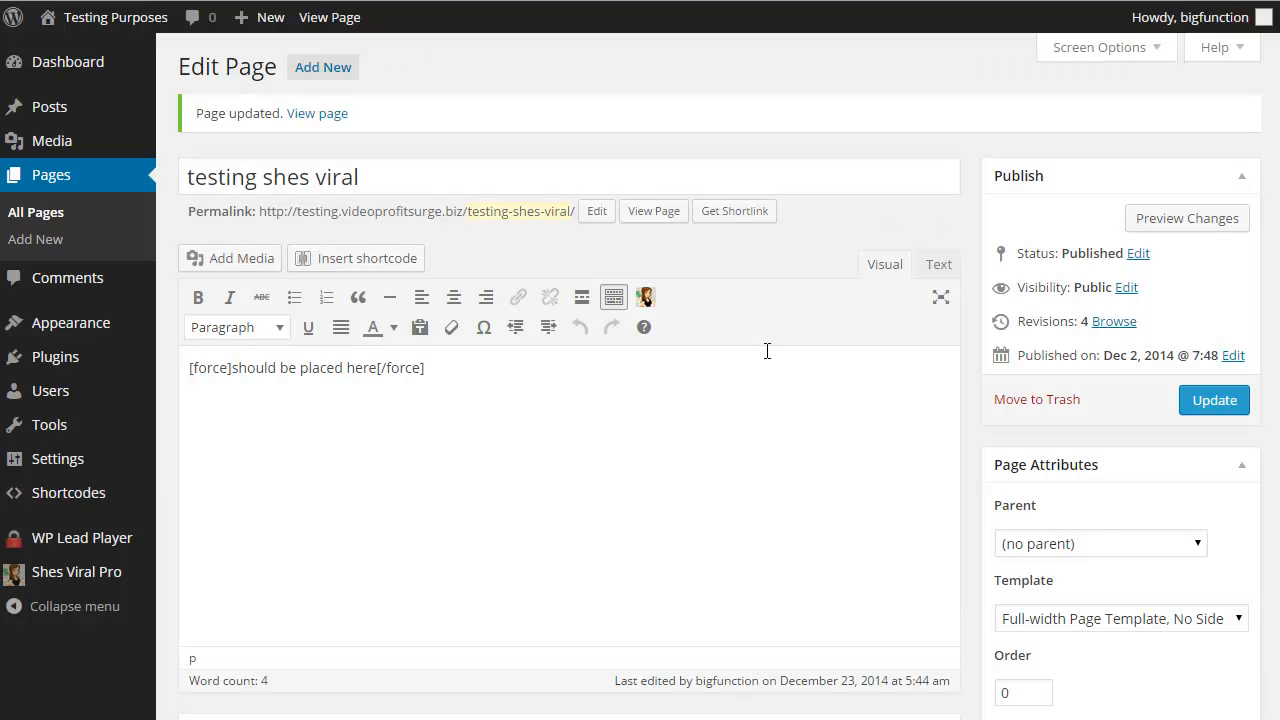
scroll(767, 351, down, 4)
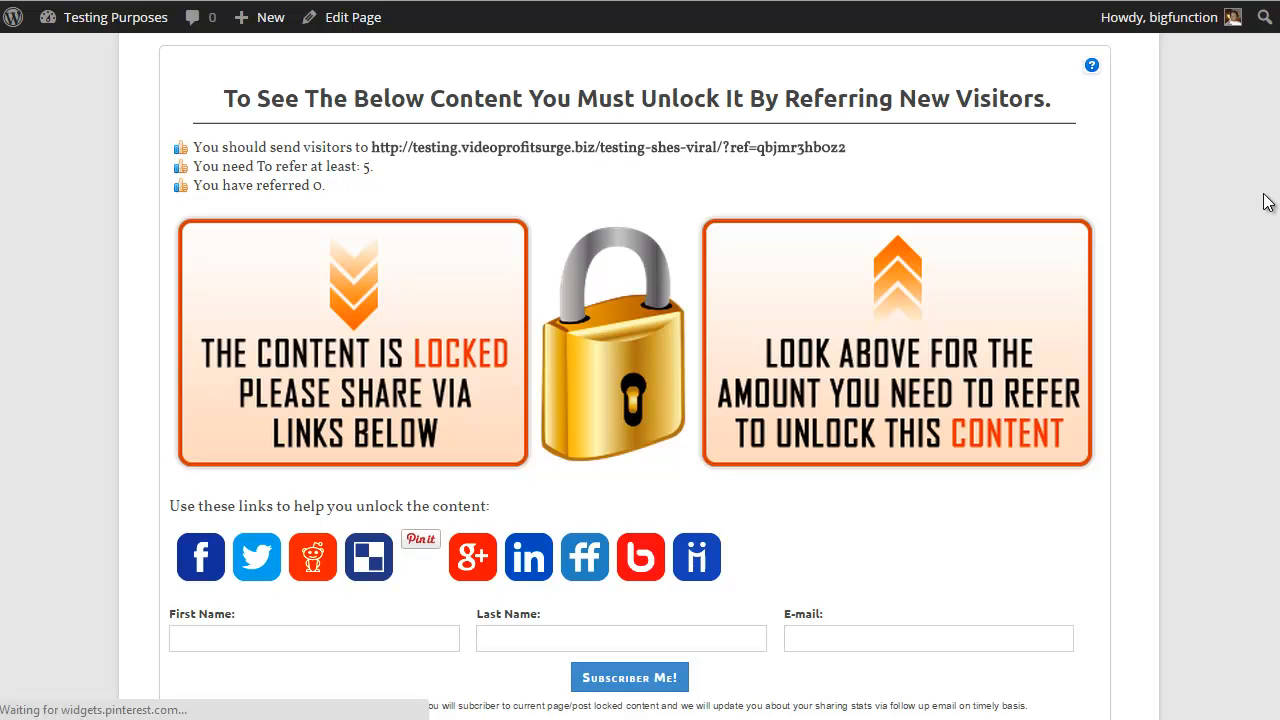
scroll(1268, 202, up, 1)
scroll(1268, 202, down, 6)
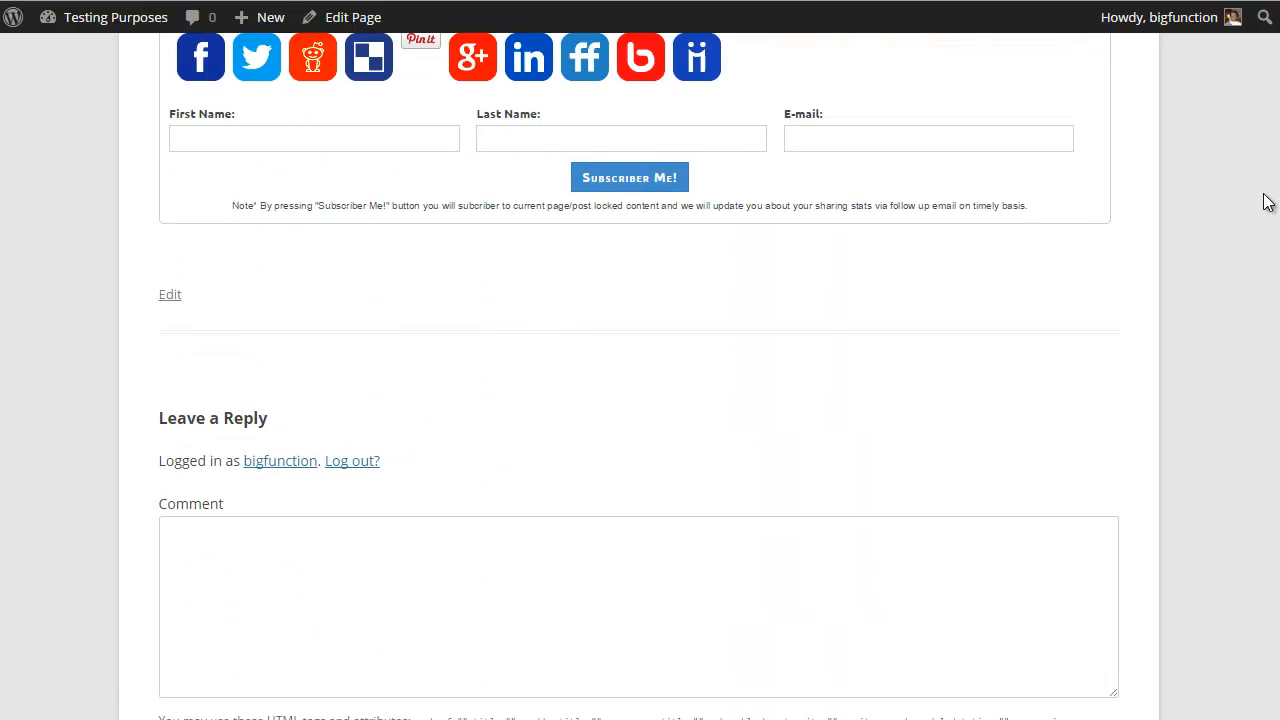
scroll(1268, 202, up, 5)
scroll(1268, 202, up, 1)
scroll(1266, 200, down, 1)
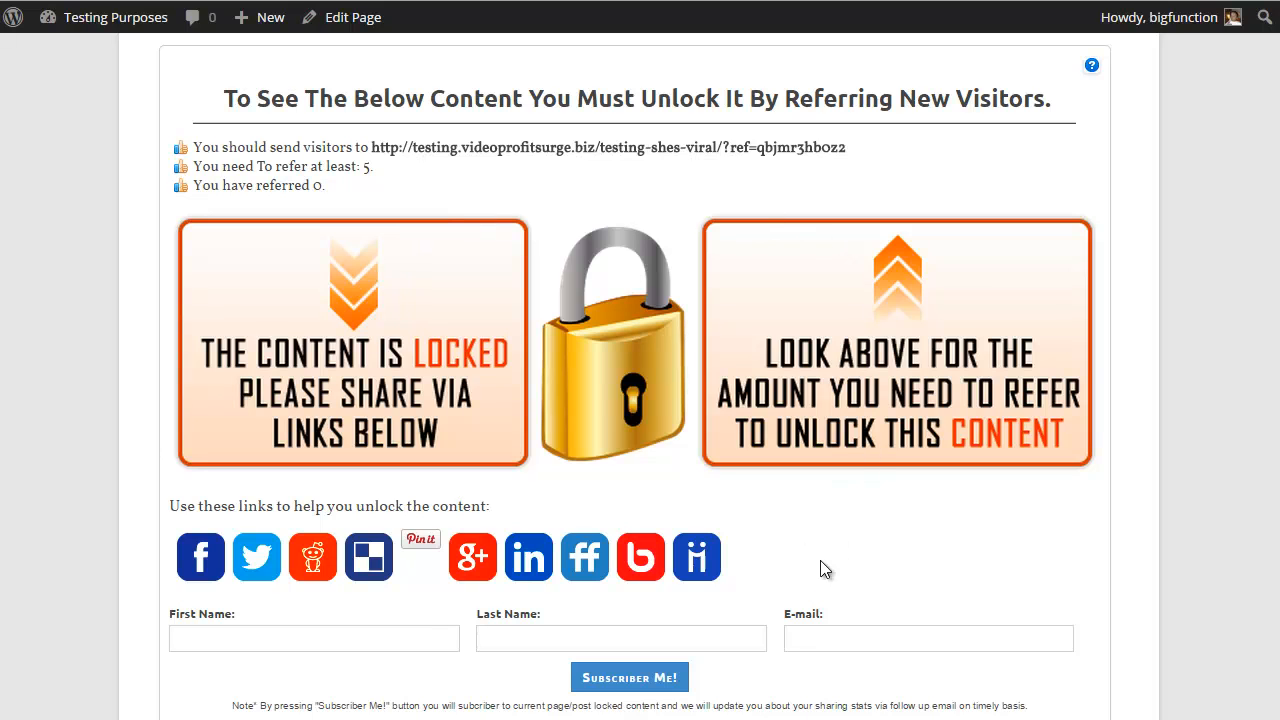
click(796, 638)
click(676, 640)
click(384, 638)
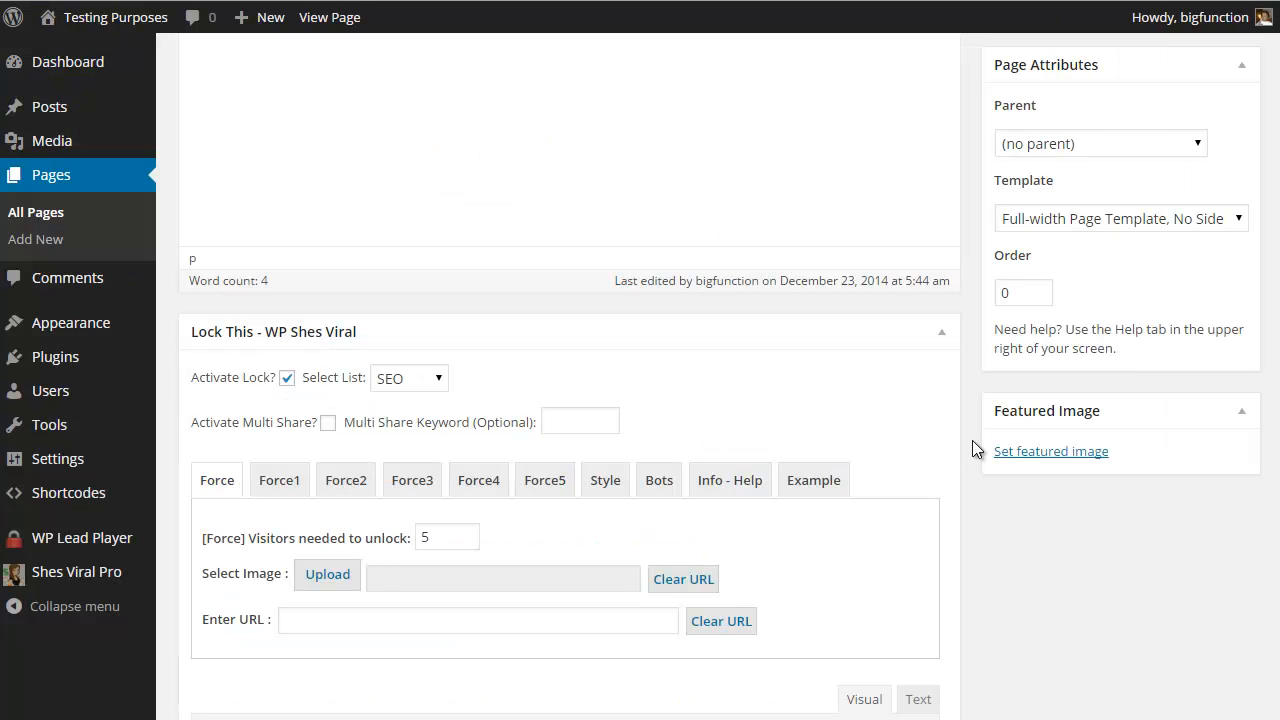
Step: Back in the page editor, compare the lock box style preview with the Force unlock settings
scroll(953, 458, down, 1)
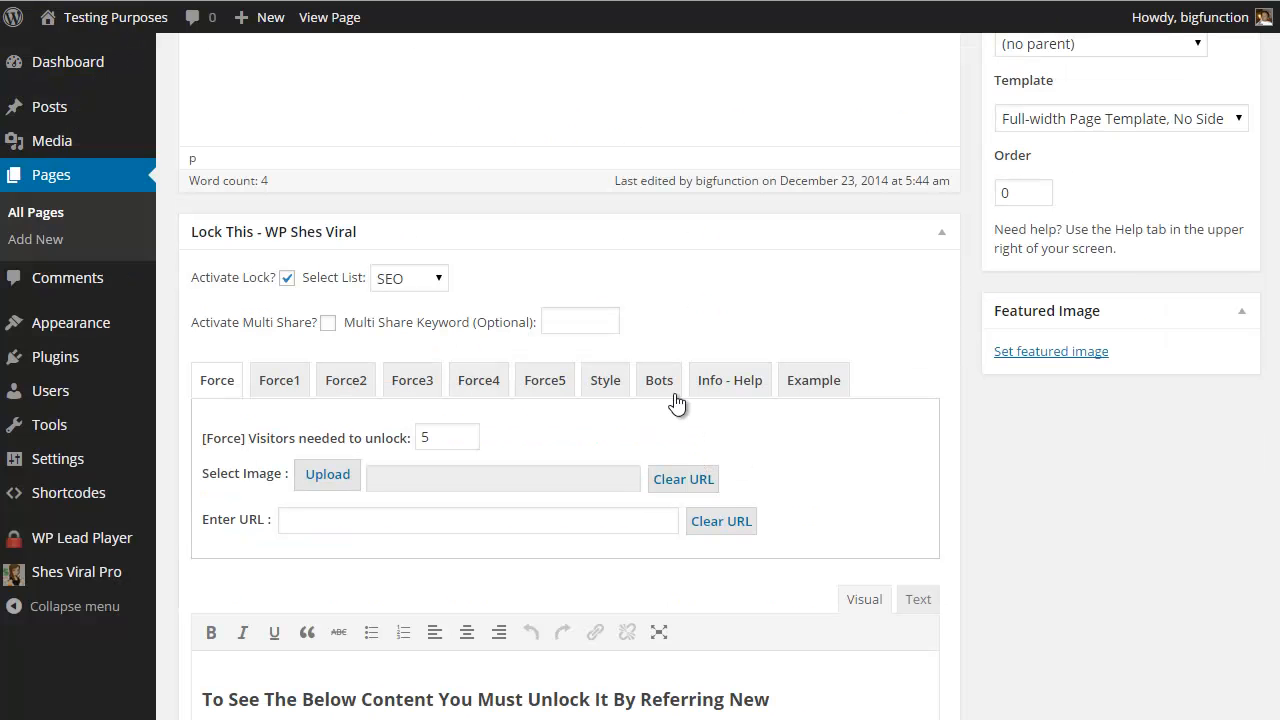
click(605, 382)
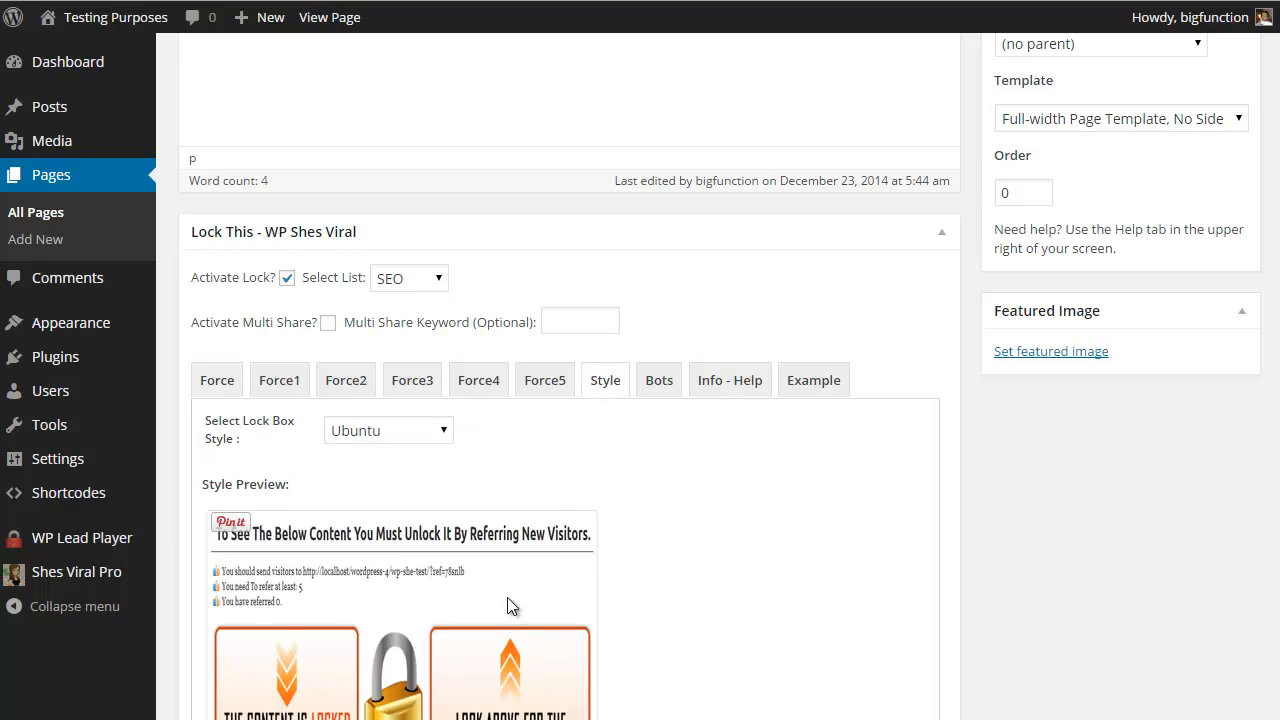
scroll(786, 551, down, 2)
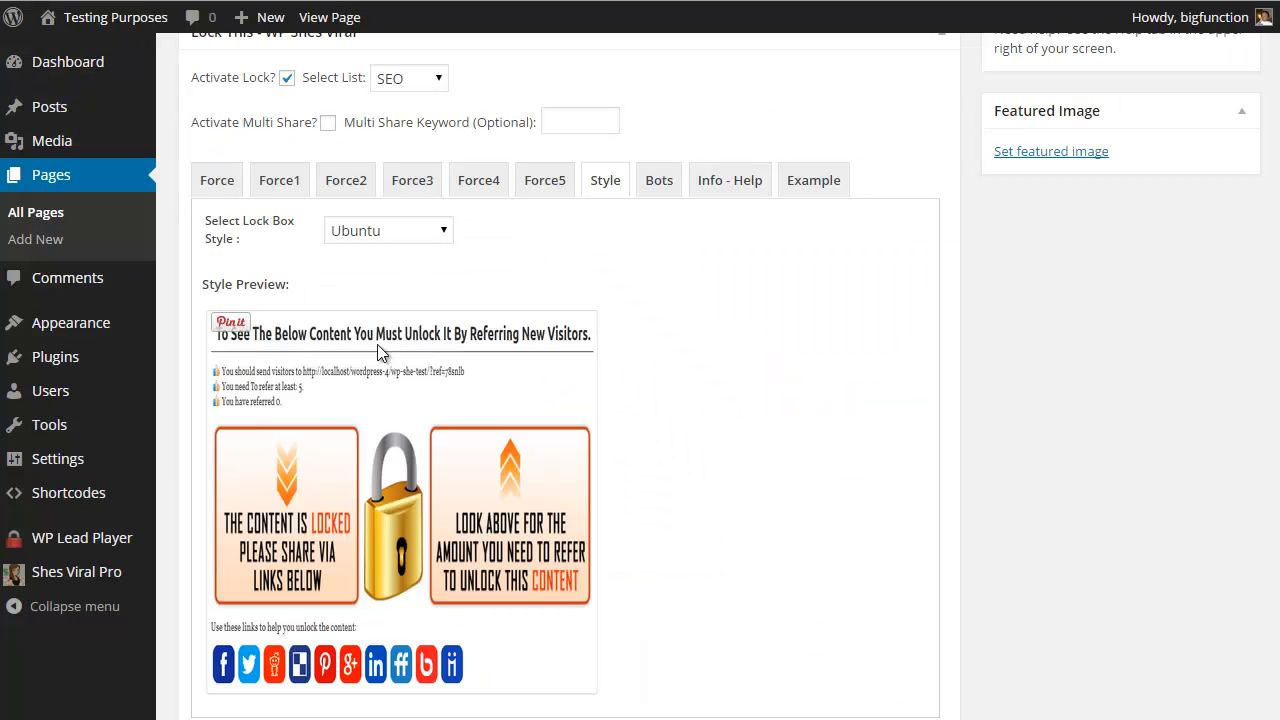
click(217, 181)
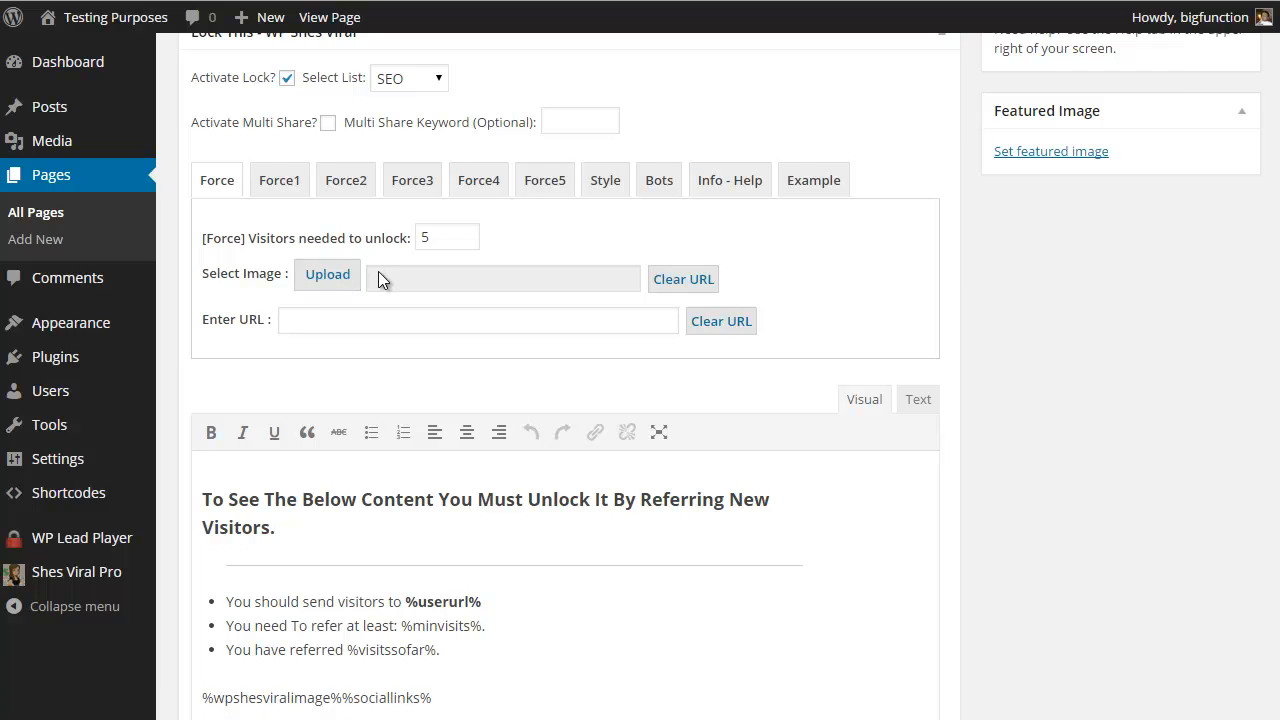
click(605, 181)
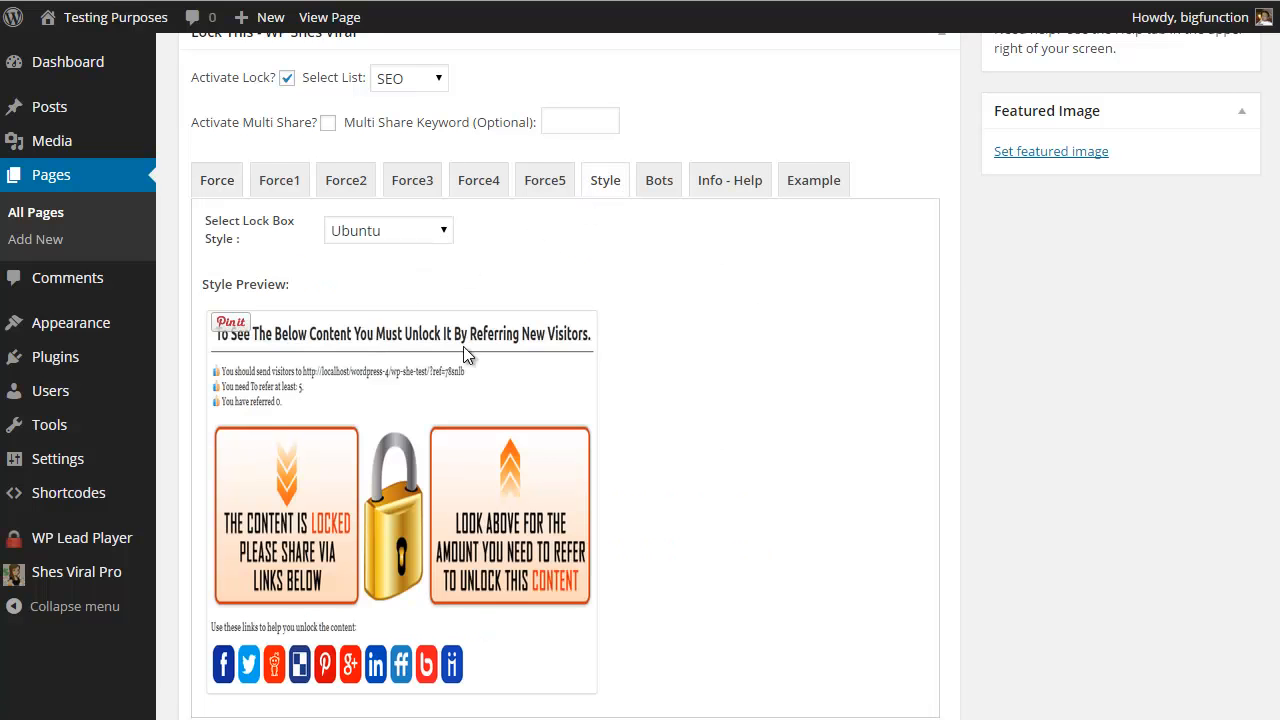
click(215, 184)
Step: Insert a Force 1 shortcode below the existing force-tagged text in the page body
scroll(976, 378, up, 4)
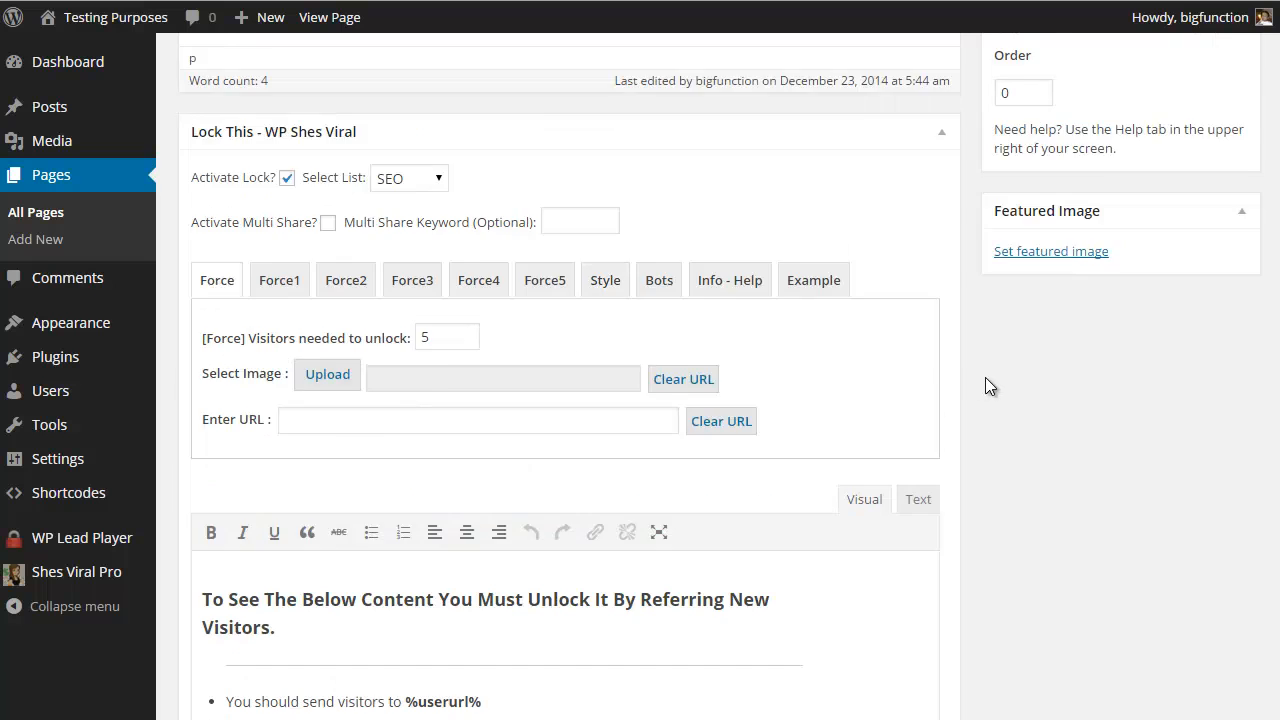
scroll(980, 388, up, 2)
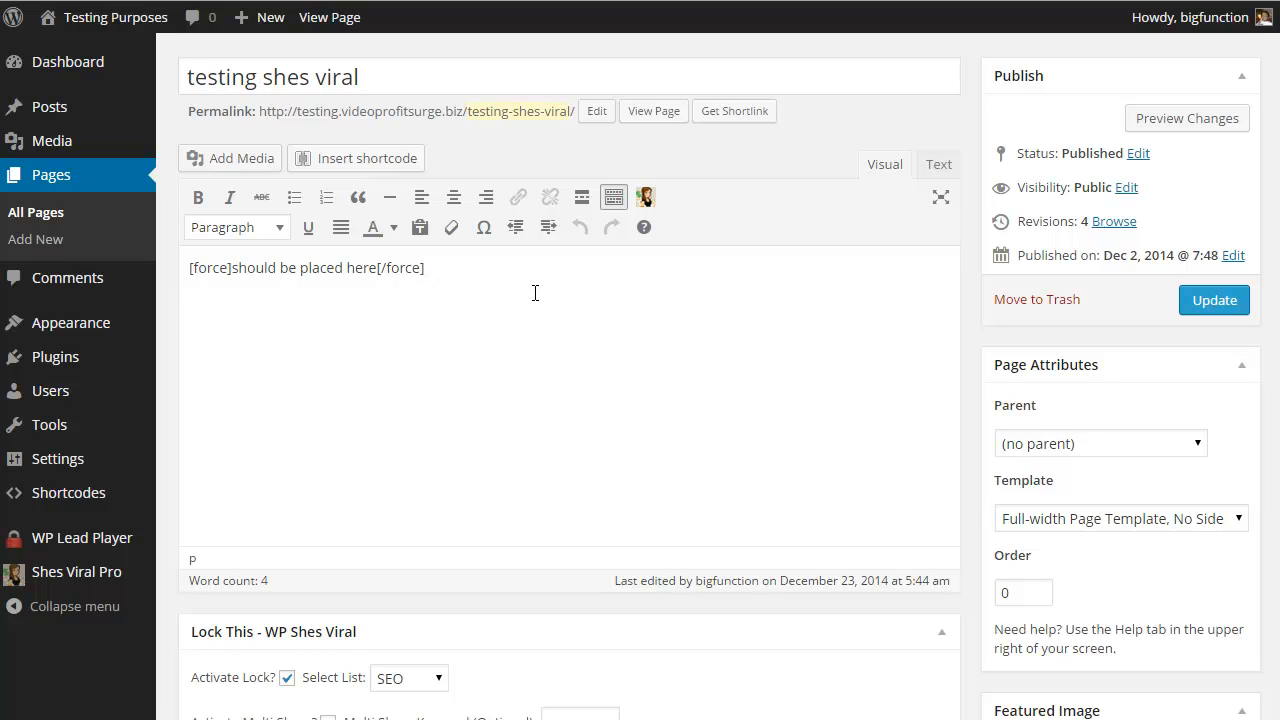
click(644, 197)
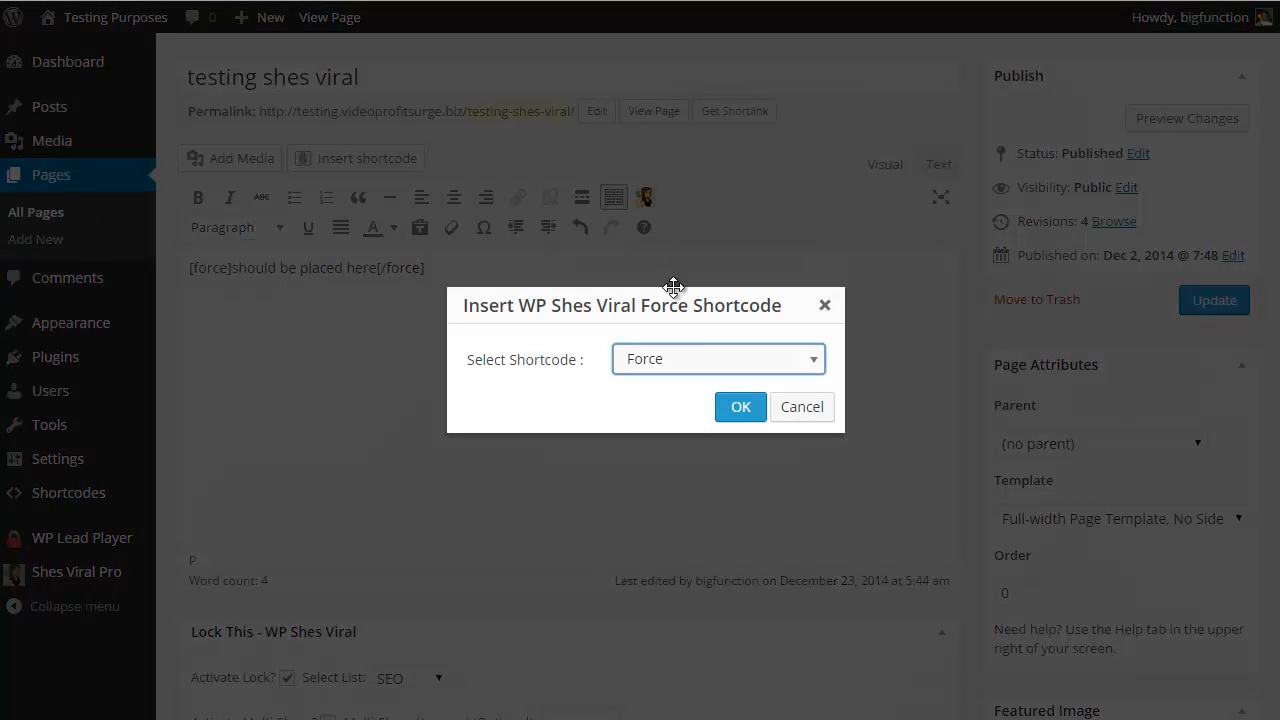
click(789, 373)
click(737, 432)
click(738, 407)
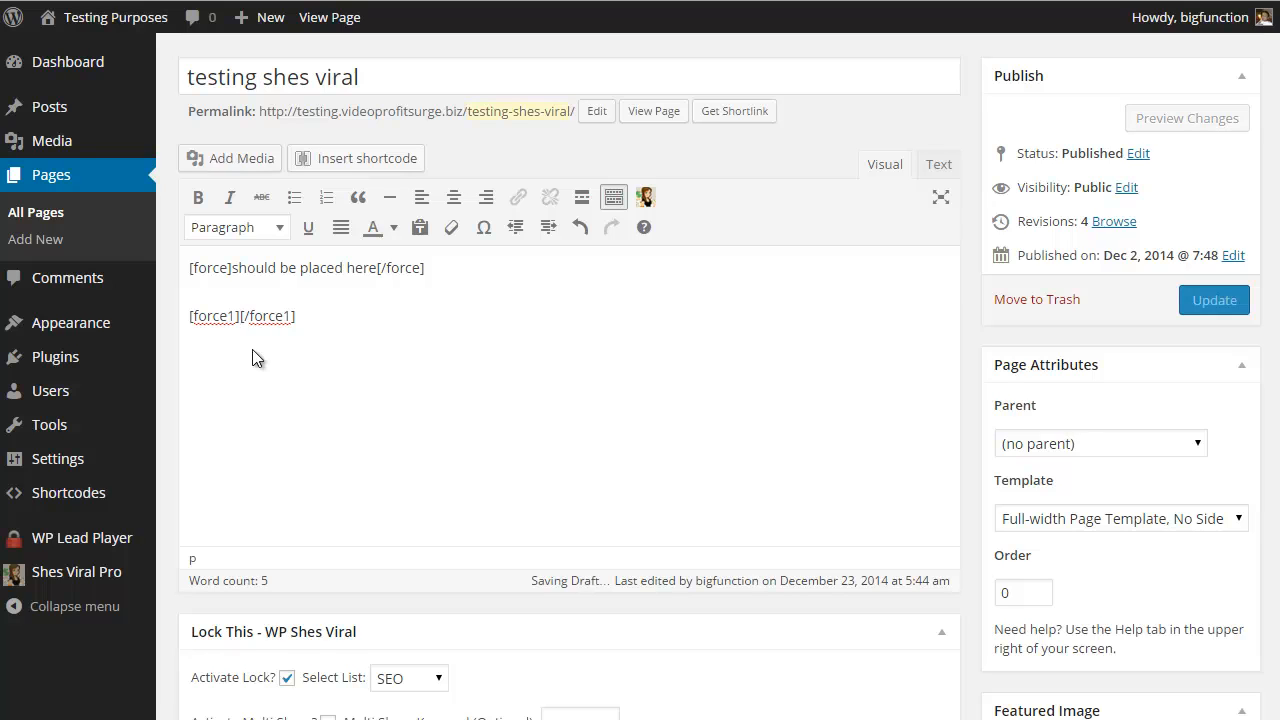
Step: Highlight the force1 tags, review the Force shortcode variants available for insertion, and close the dialog
drag(312, 319, 179, 318)
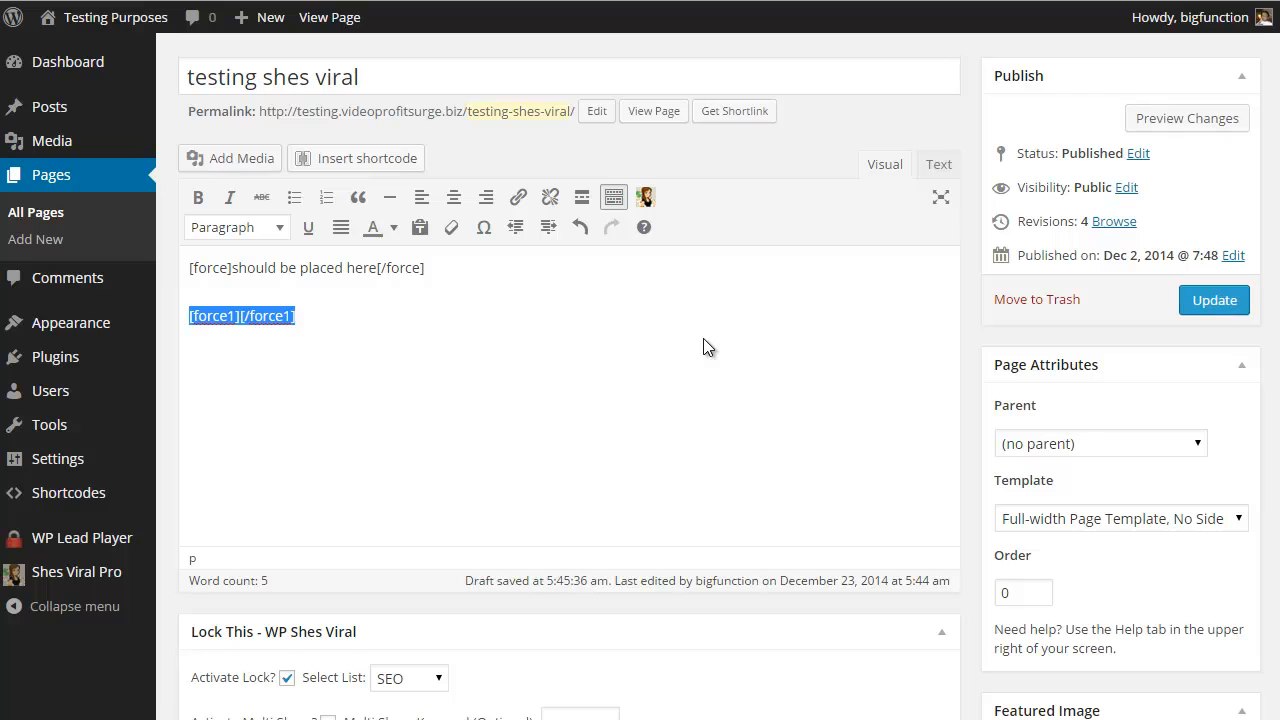
click(645, 197)
click(806, 362)
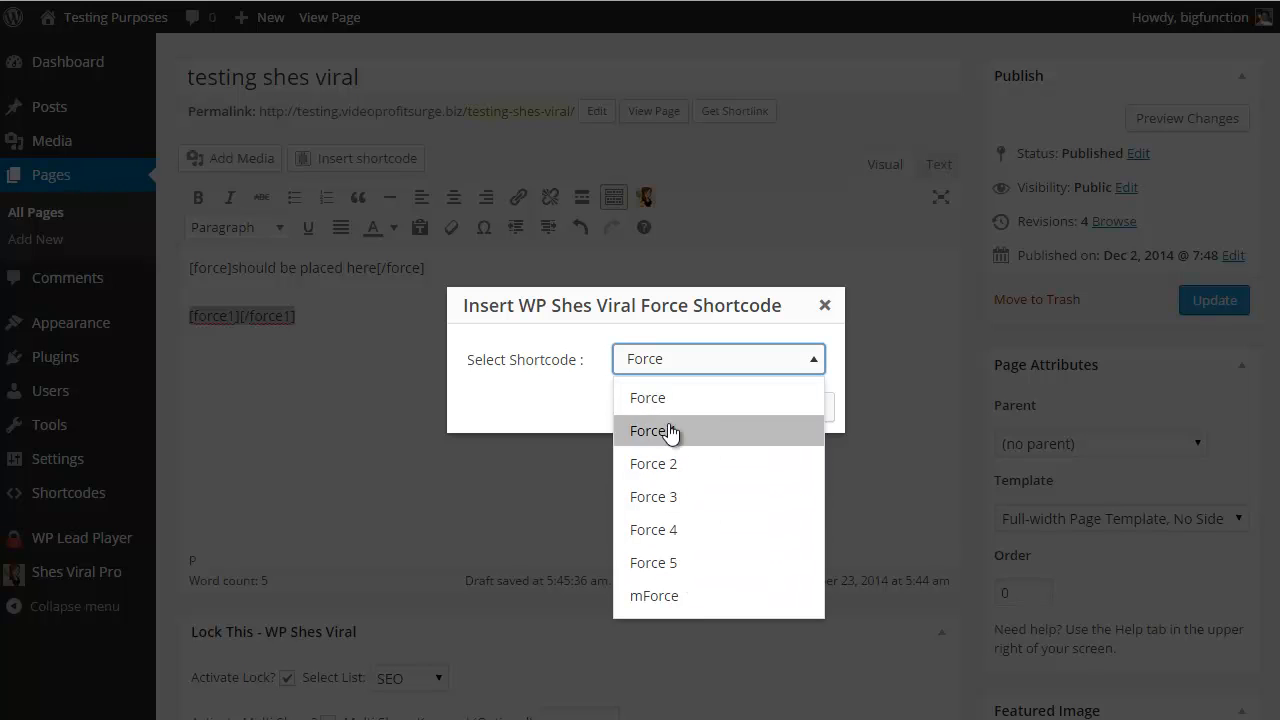
click(606, 390)
click(741, 408)
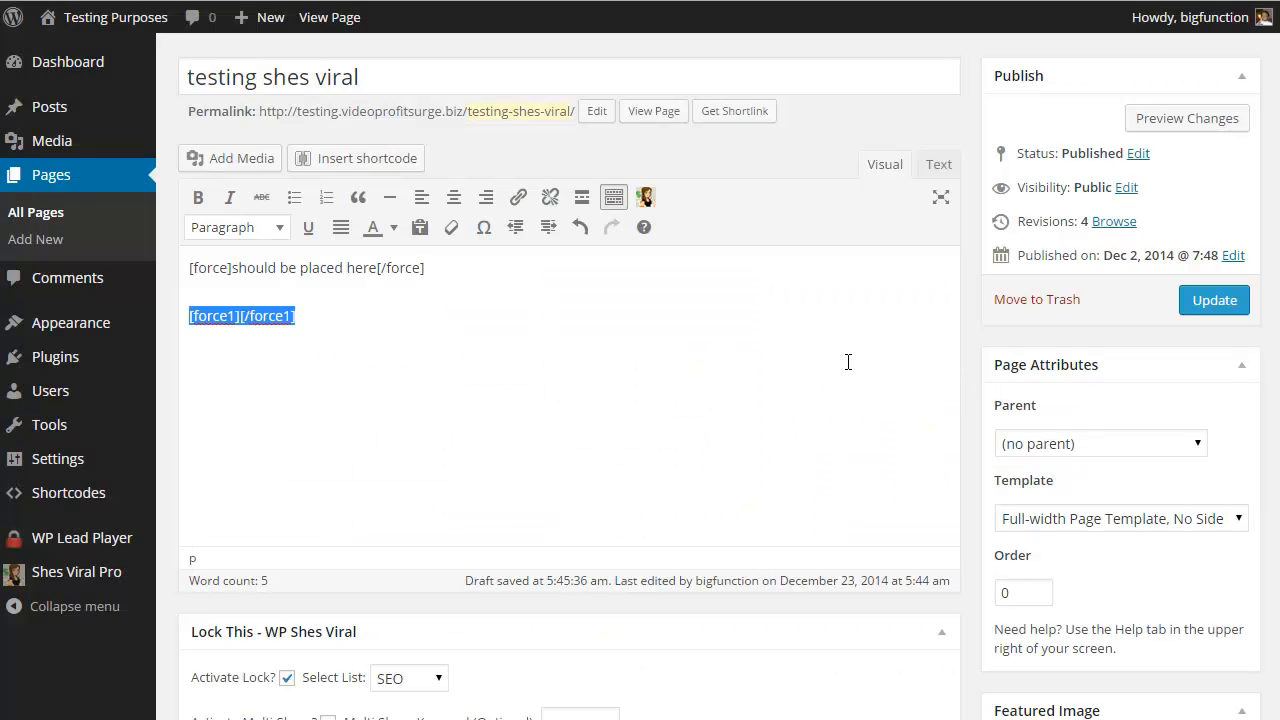
Step: Update the page and compare the Force and Force 1 lock boxes on the published page
click(1214, 301)
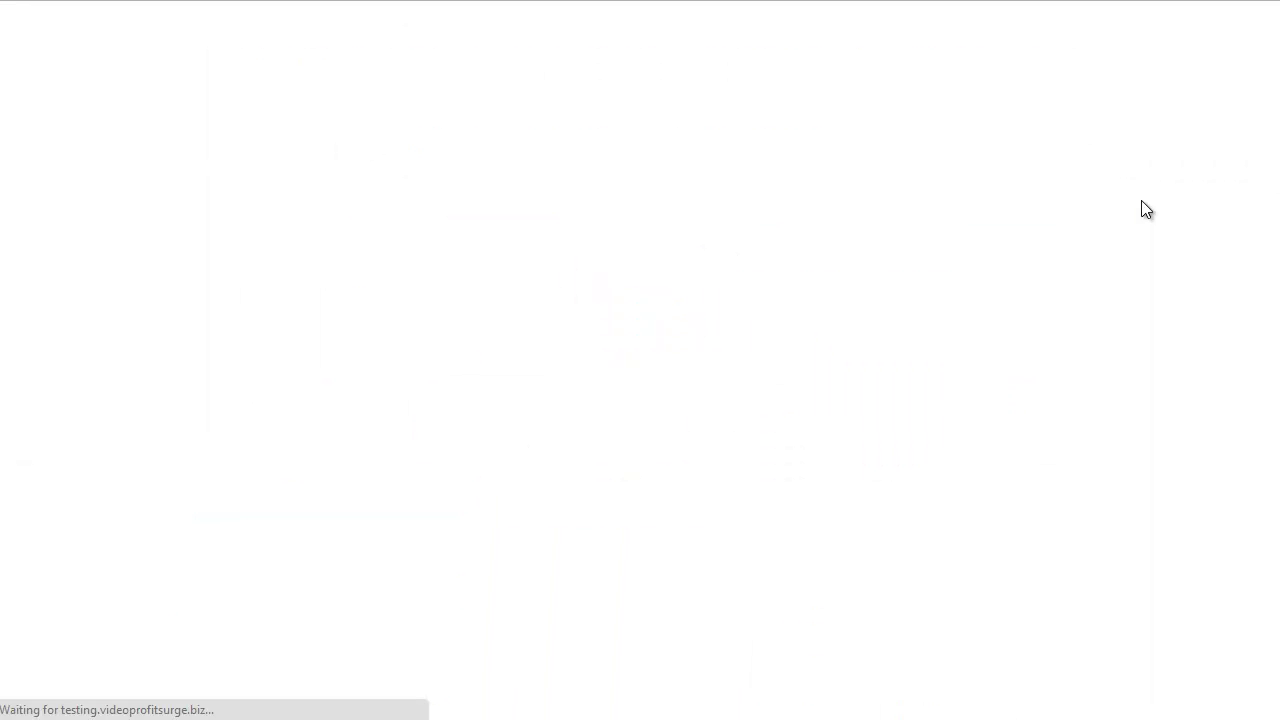
scroll(1156, 215, down, 5)
scroll(1156, 220, down, 1)
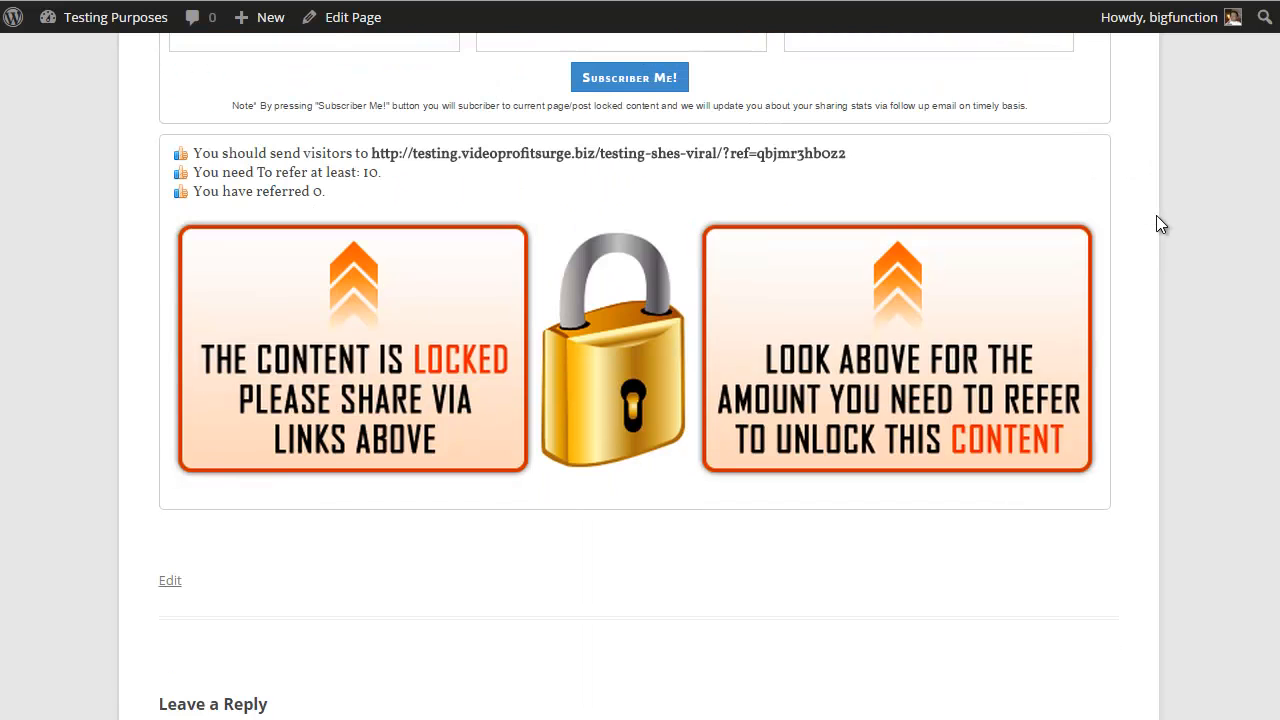
scroll(1156, 218, up, 7)
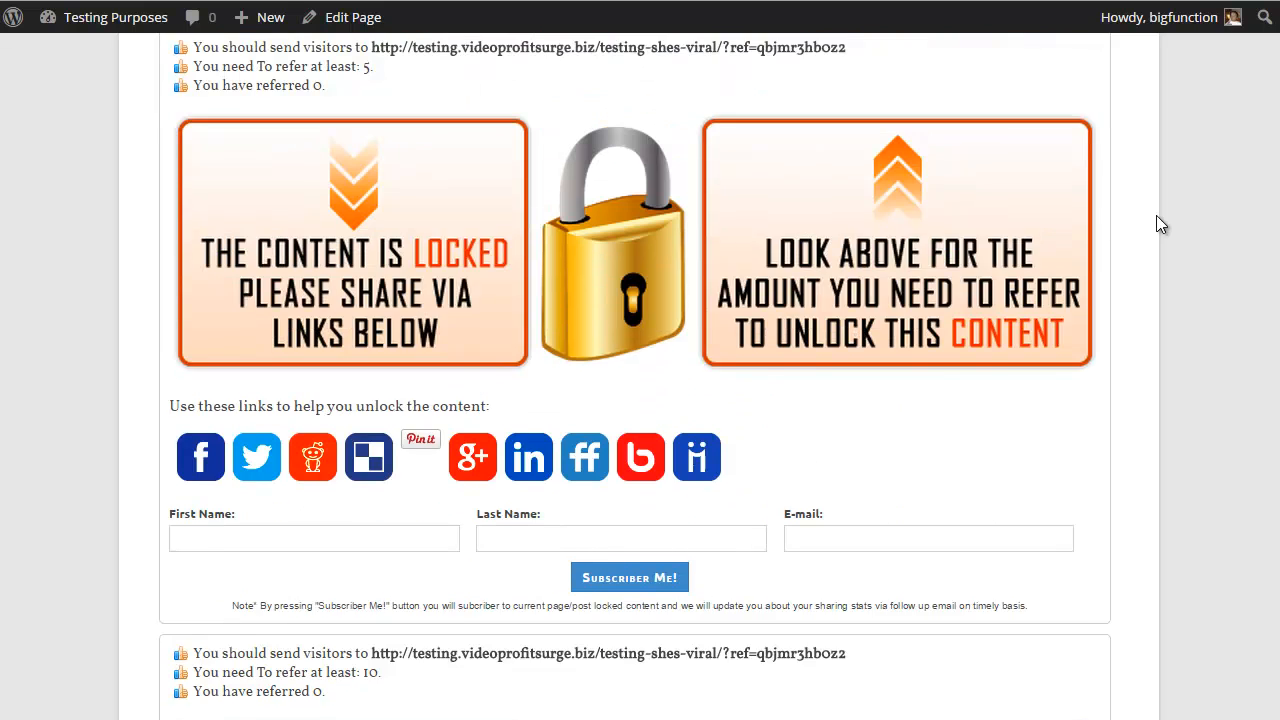
scroll(1156, 215, down, 6)
scroll(1156, 215, up, 6)
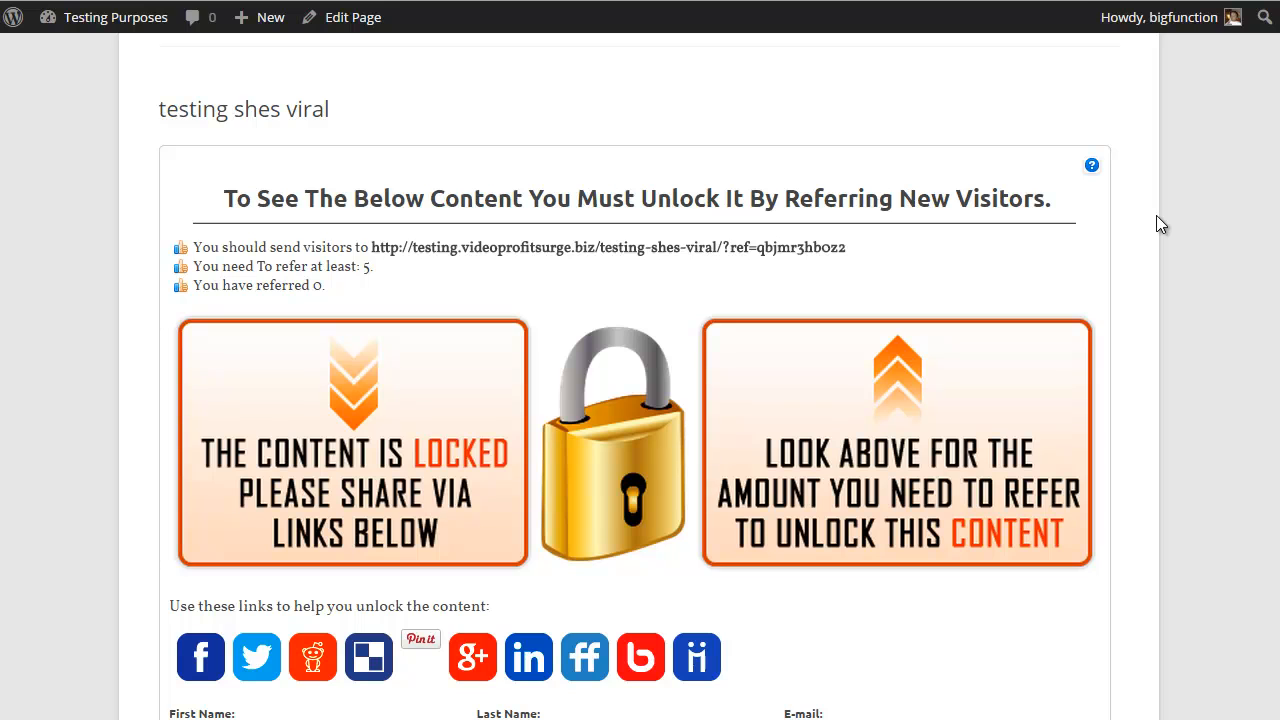
scroll(1157, 218, down, 5)
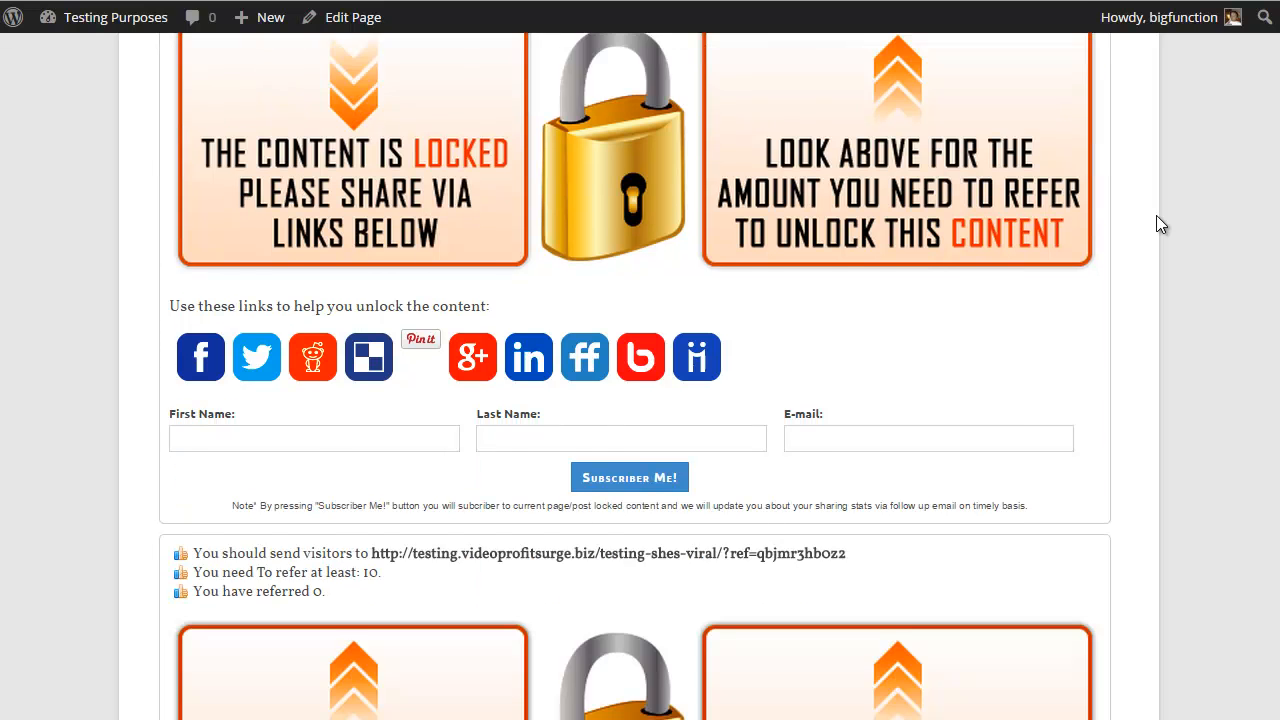